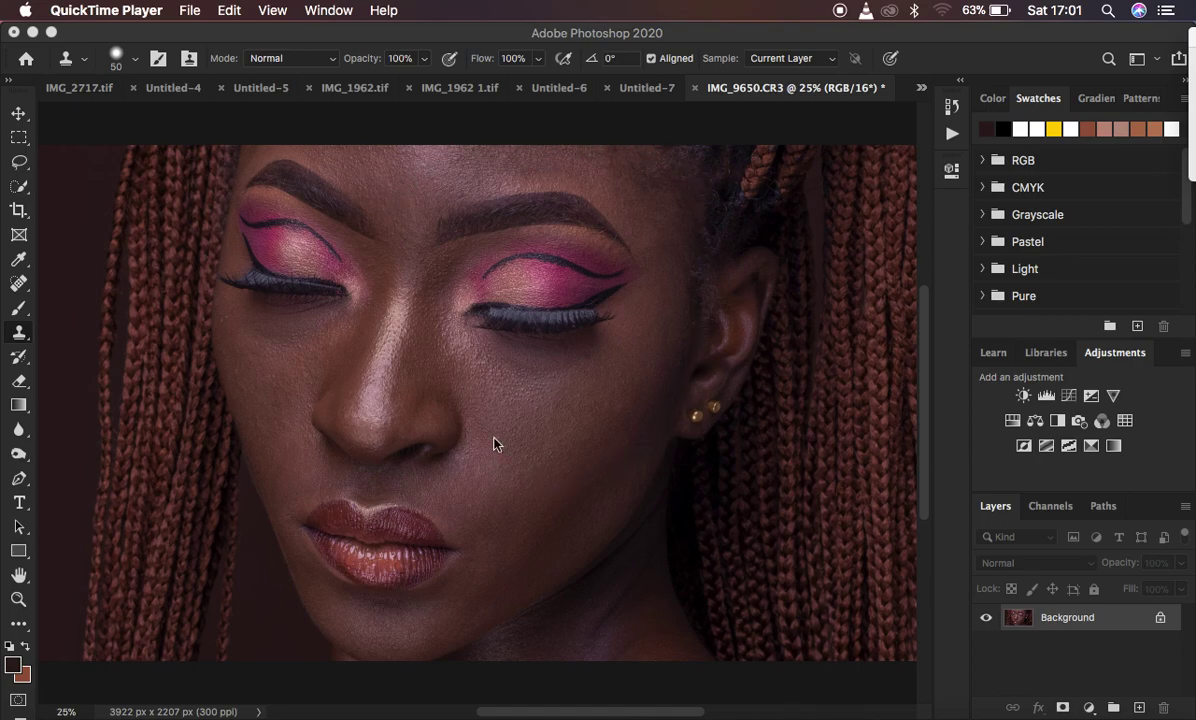
- Bring the Photoshop window showing the IMG_9650.CR3 portrait to the front
left_click(896, 432)
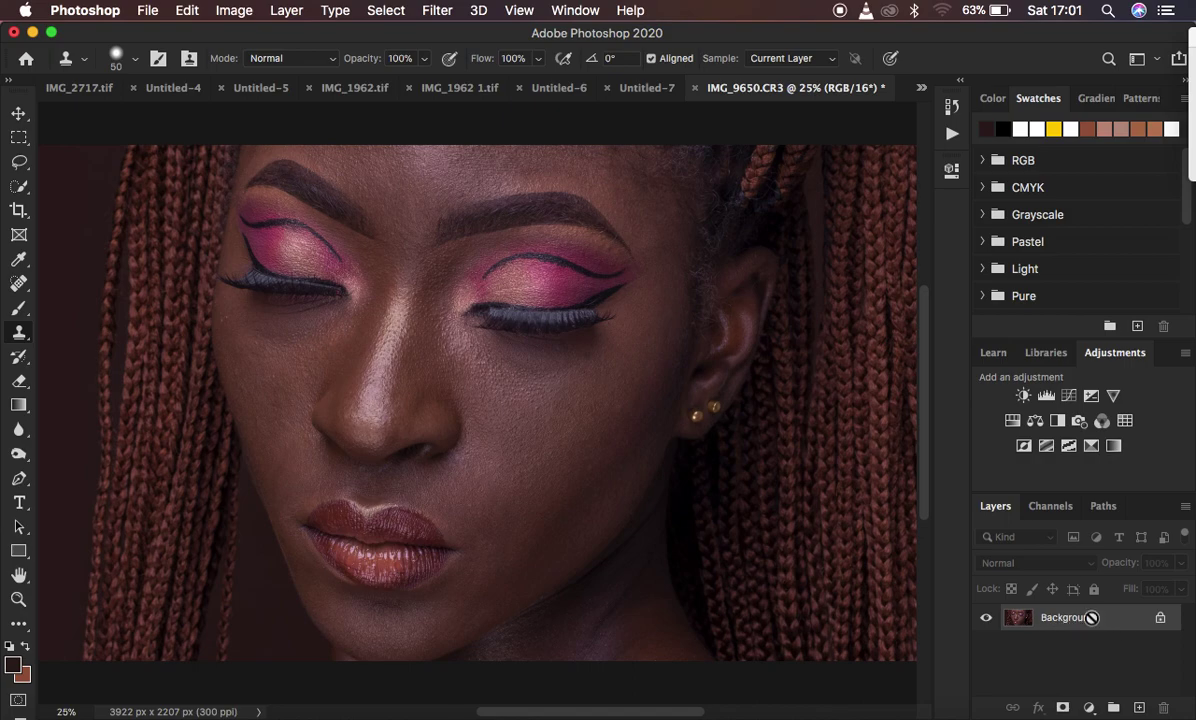
- Duplicate the Background layer and name the two copies LOW and HIGH, with HIGH on top
key("super+j")
key("super+j")
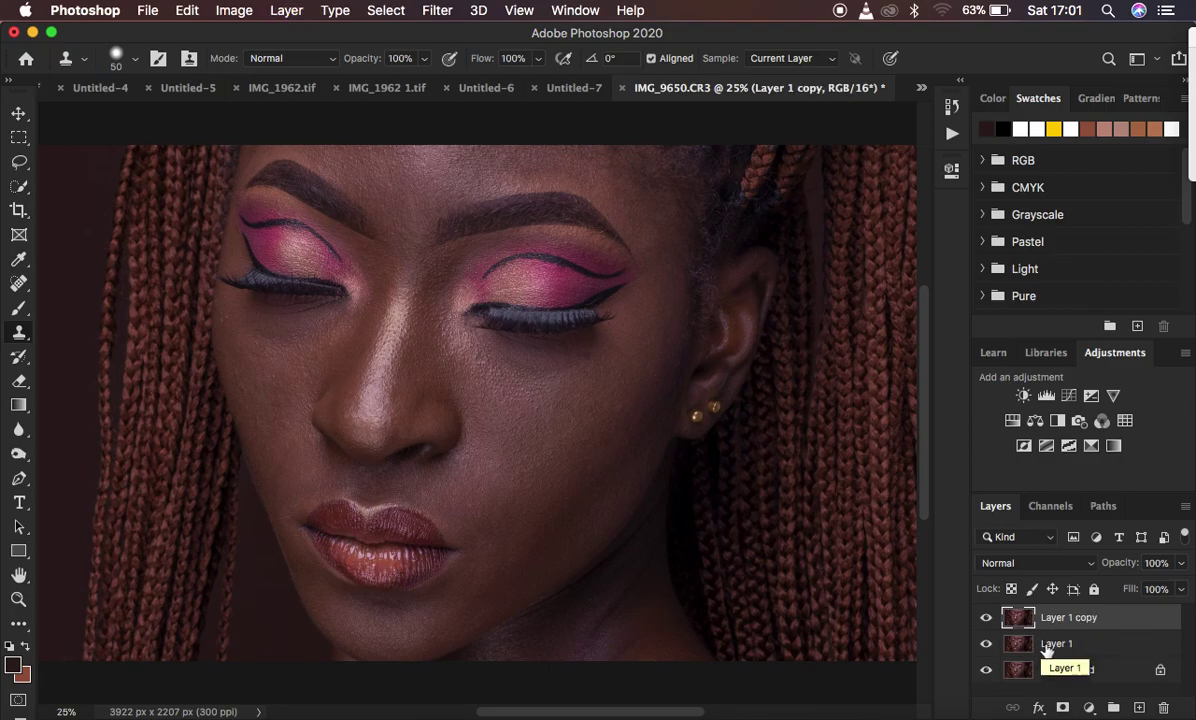
double_click(1057, 643)
type("low")
key("BackSpace")
key("BackSpace")
key("BackSpace")
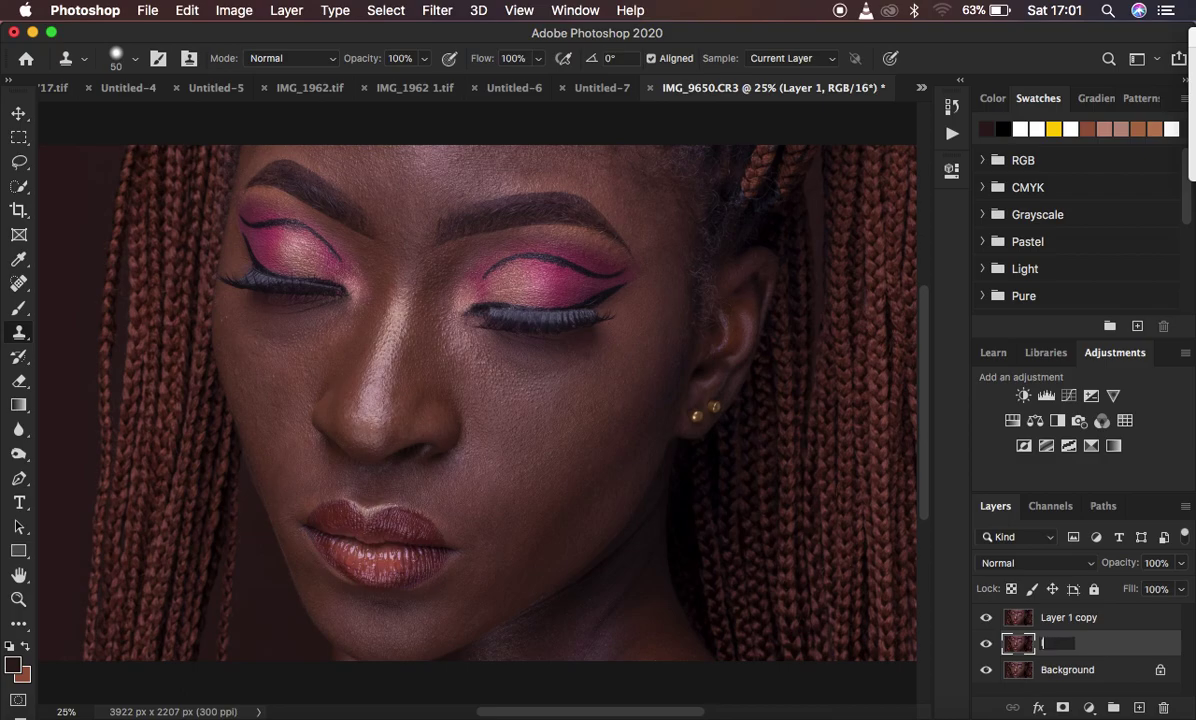
type("LOW")
key("Return")
double_click(1068, 617)
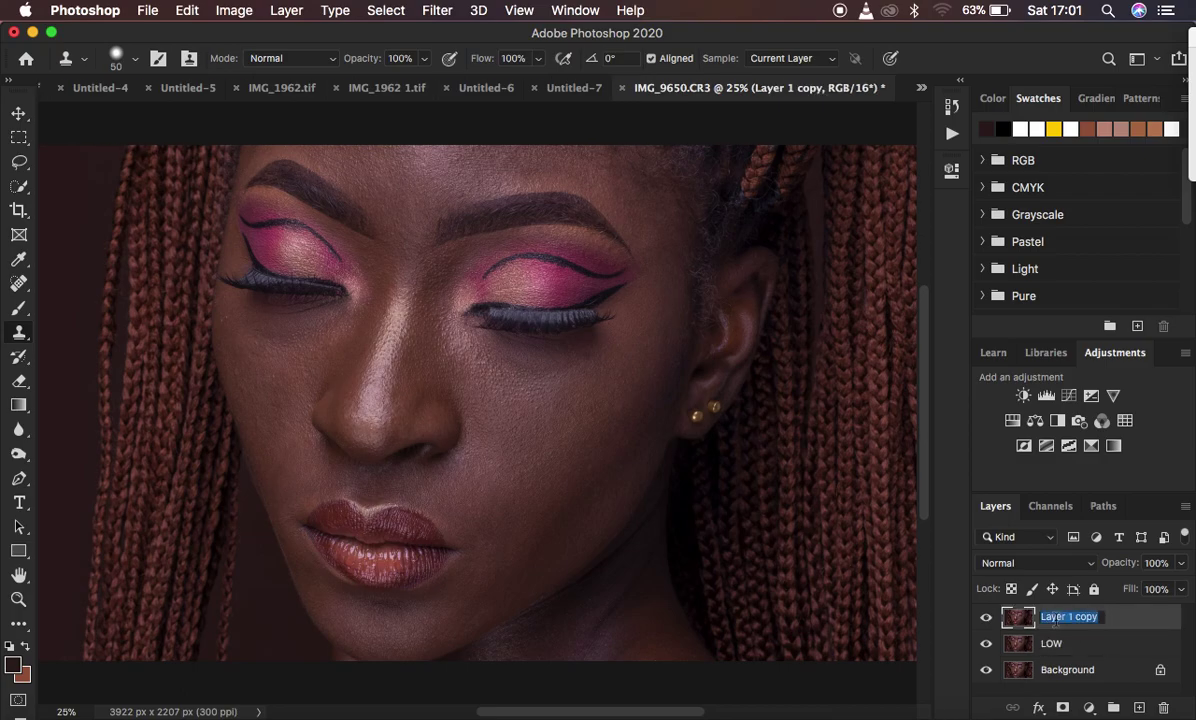
type("HIGH")
key("Return")
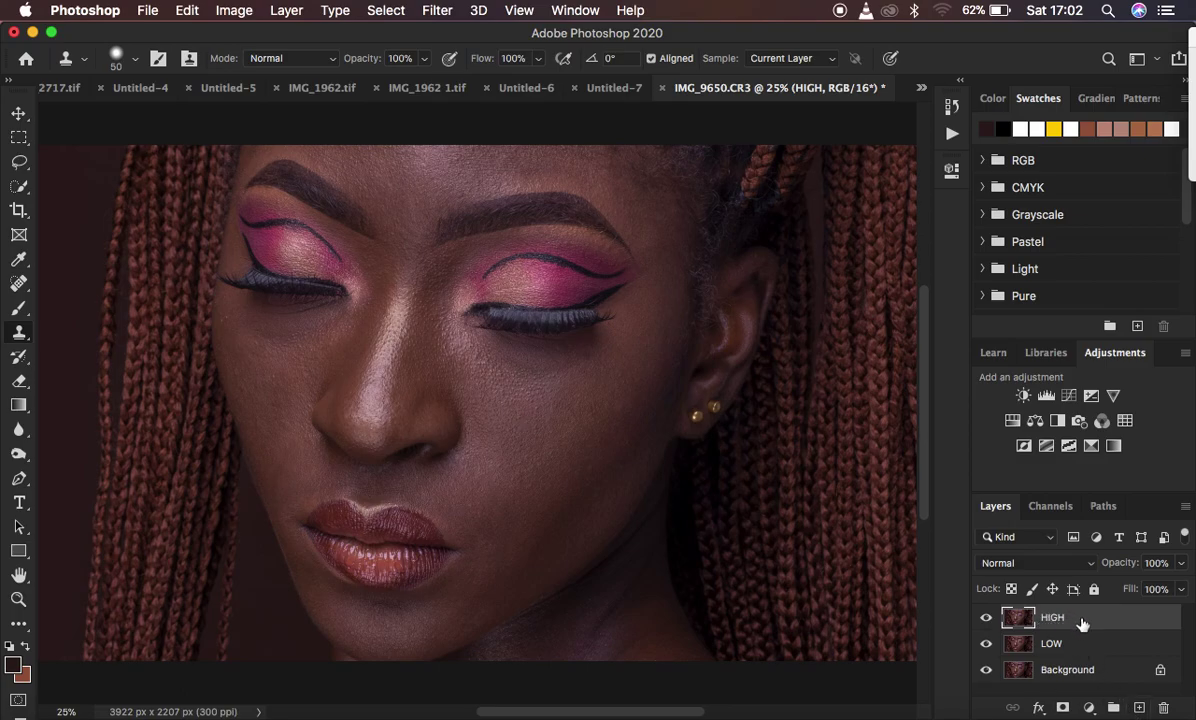
- Hide HIGH, select LOW, and start a Gaussian Blur with Radius 0.1 pixels
left_click(986, 619)
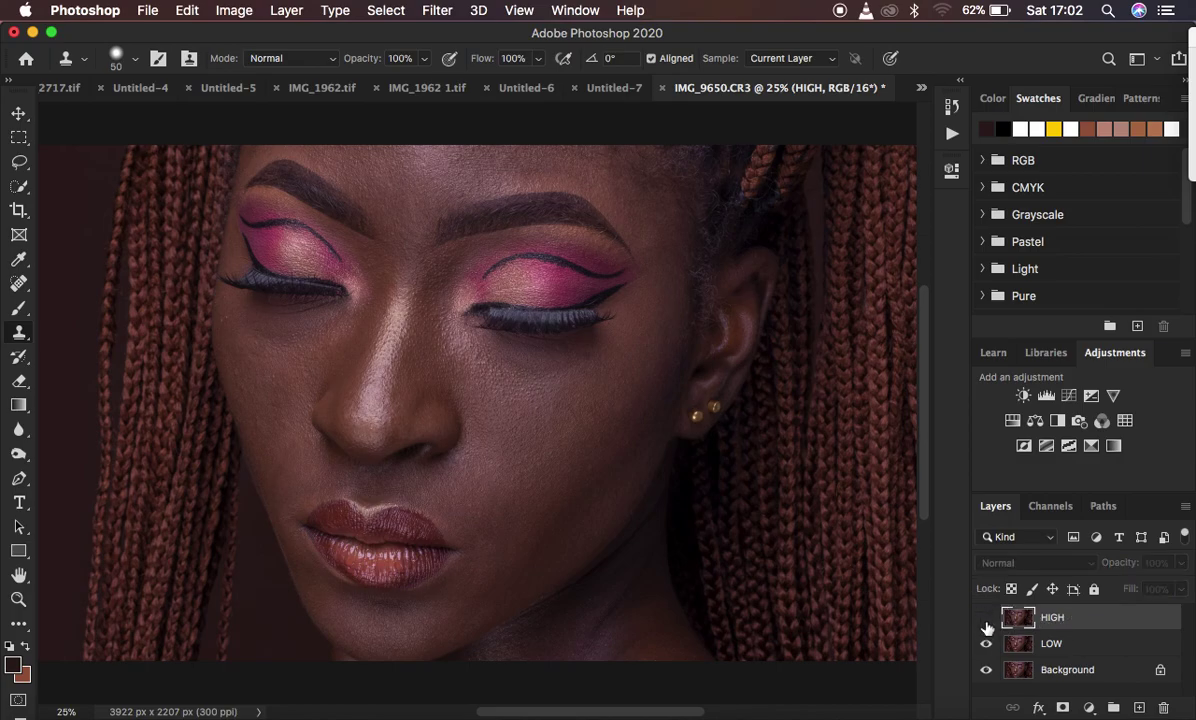
left_click(1086, 647)
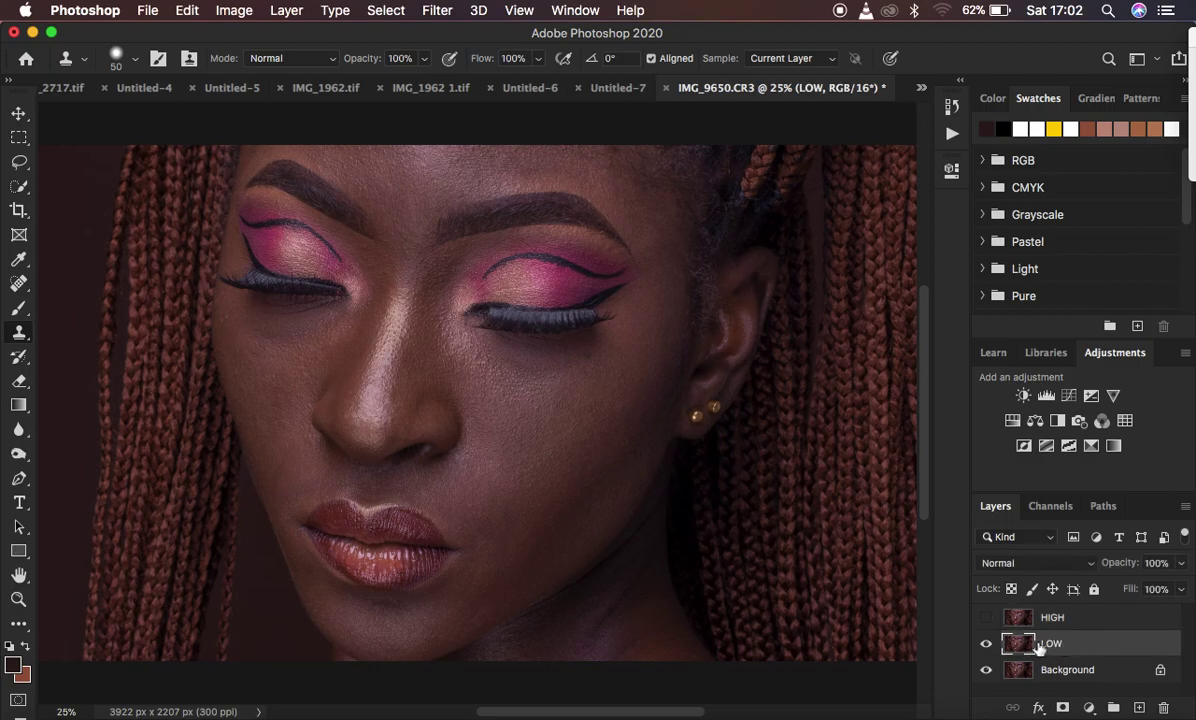
left_click(437, 10)
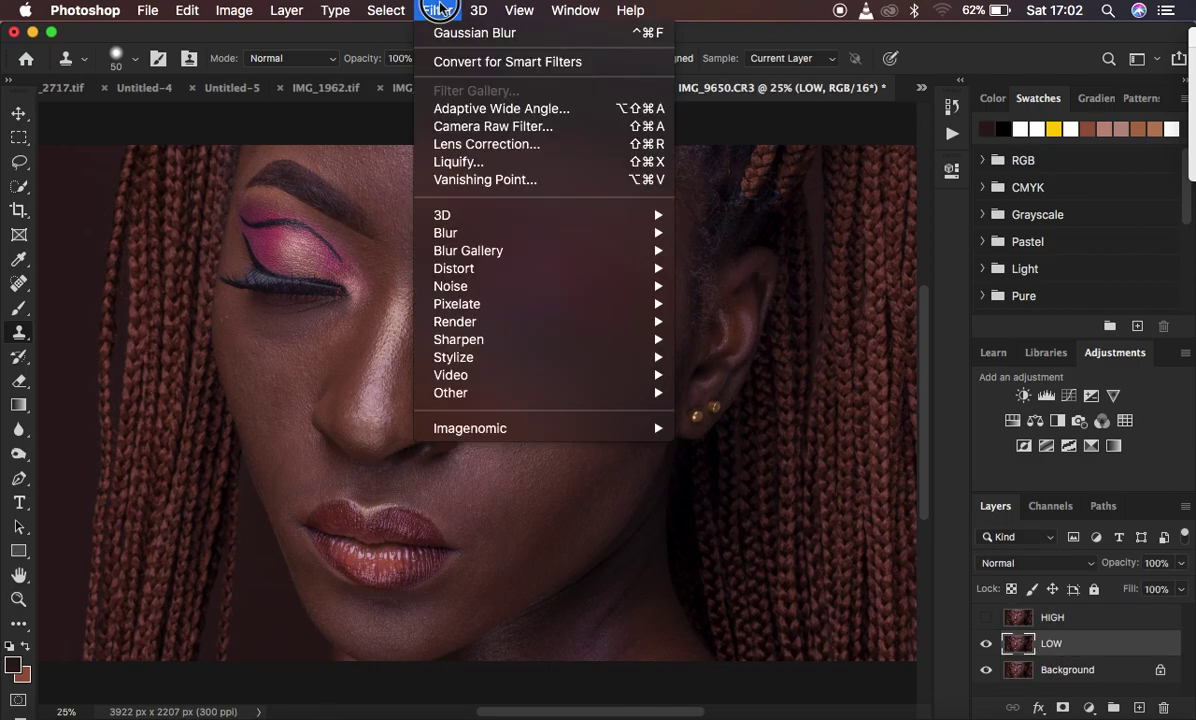
mouse_move(475, 232)
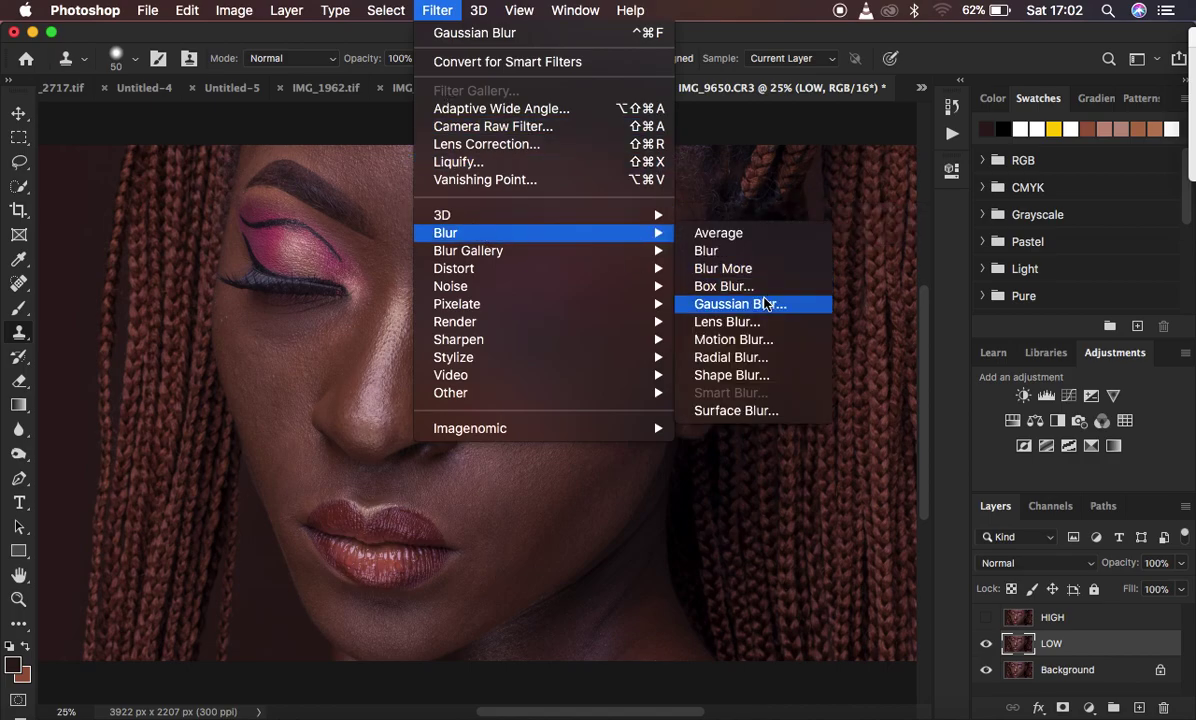
left_click(762, 303)
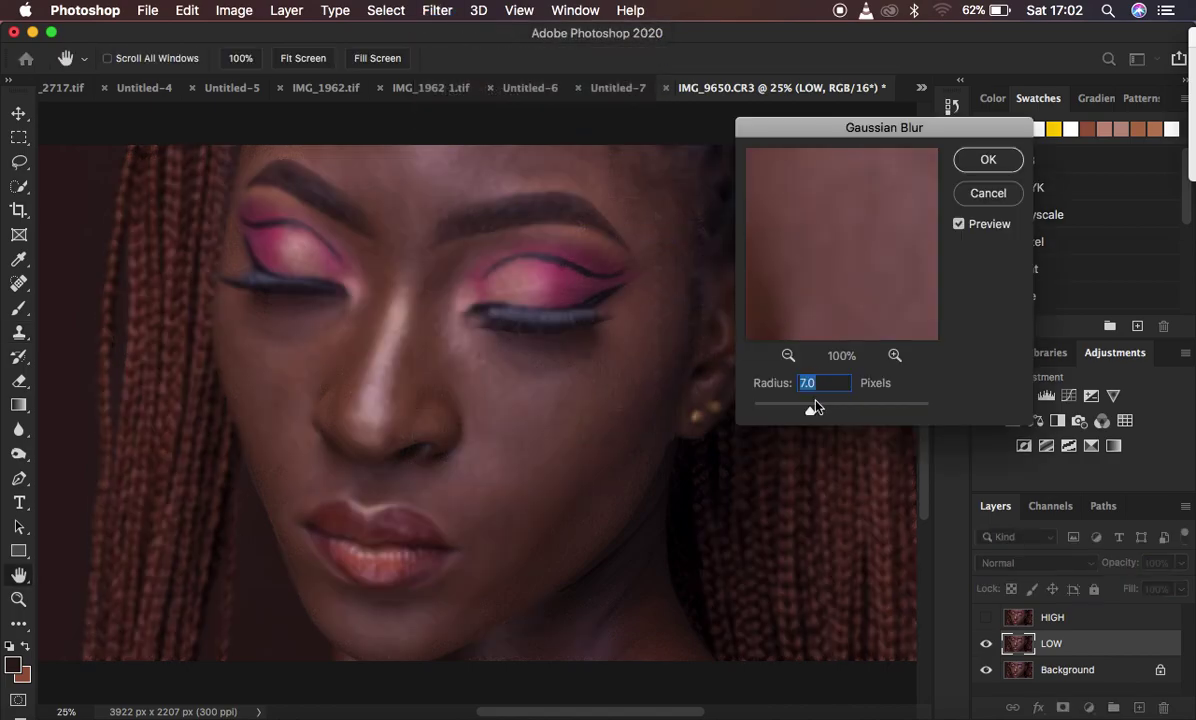
left_click_drag(810, 411, 691, 408)
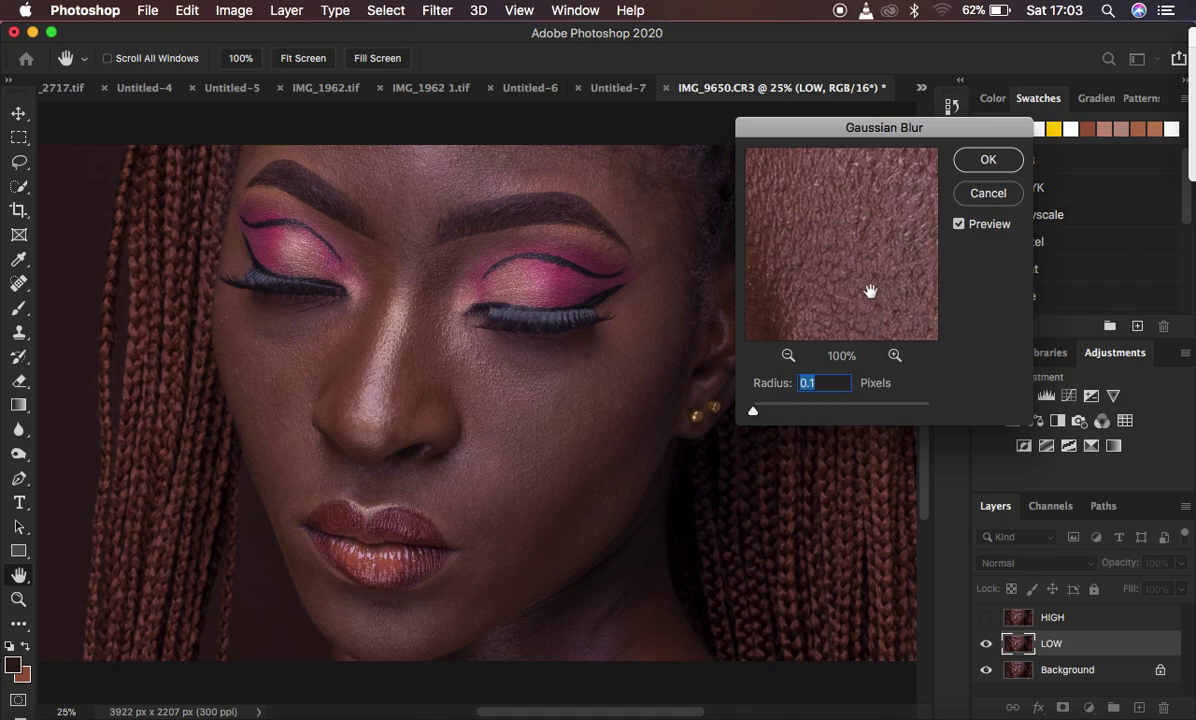
left_click(789, 356)
left_click(789, 356)
left_click(789, 356)
left_click(789, 356)
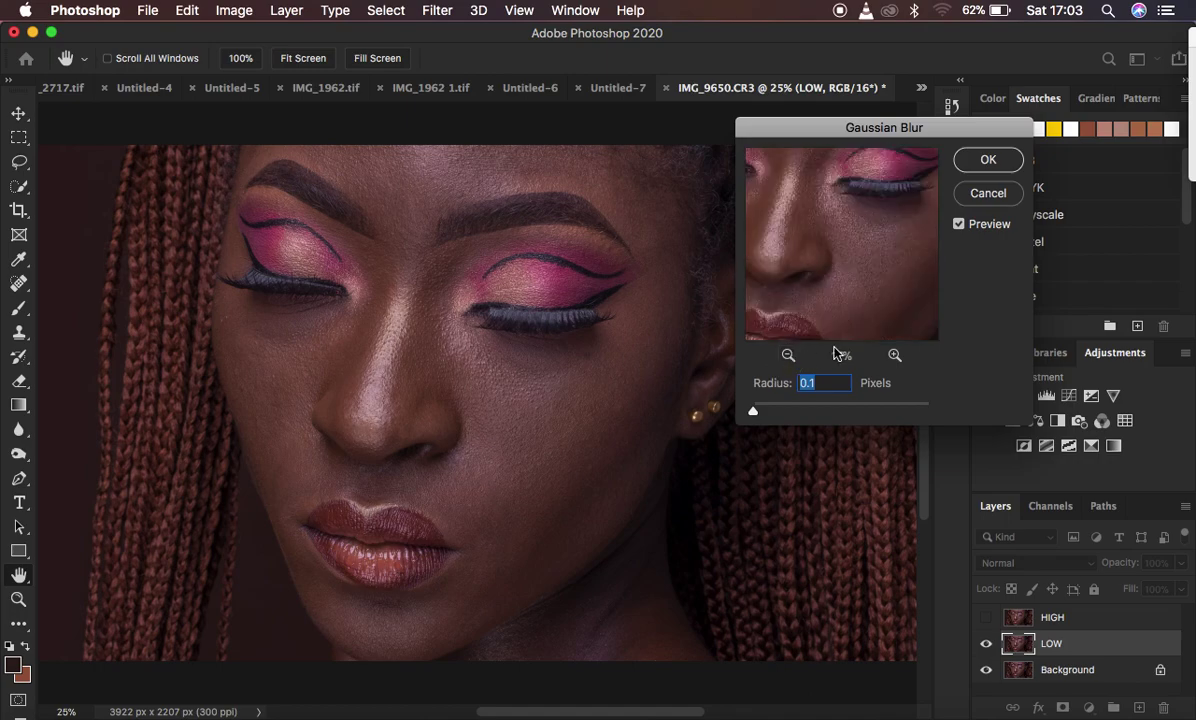
left_click(789, 356)
left_click(894, 356)
left_click(894, 356)
left_click(894, 356)
left_click(894, 356)
left_click(788, 357)
left_click(788, 357)
left_click(859, 283, "alt")
left_click_drag(859, 283, 850, 231)
left_click(894, 356)
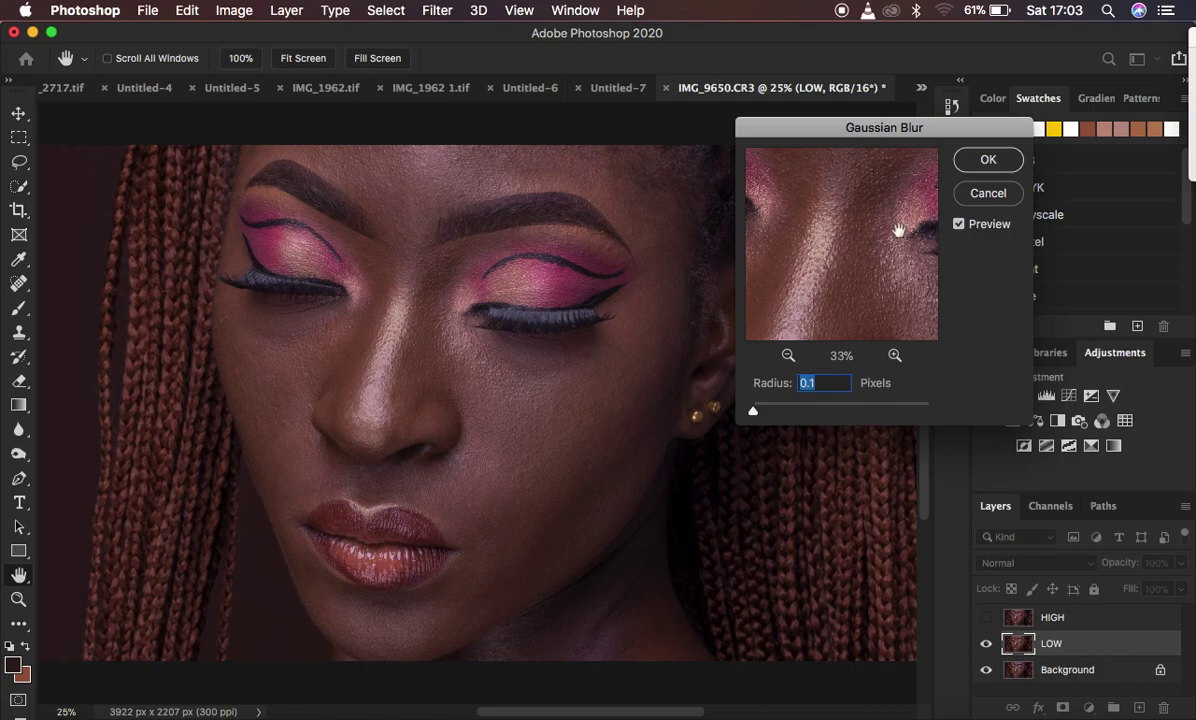
left_click(894, 356)
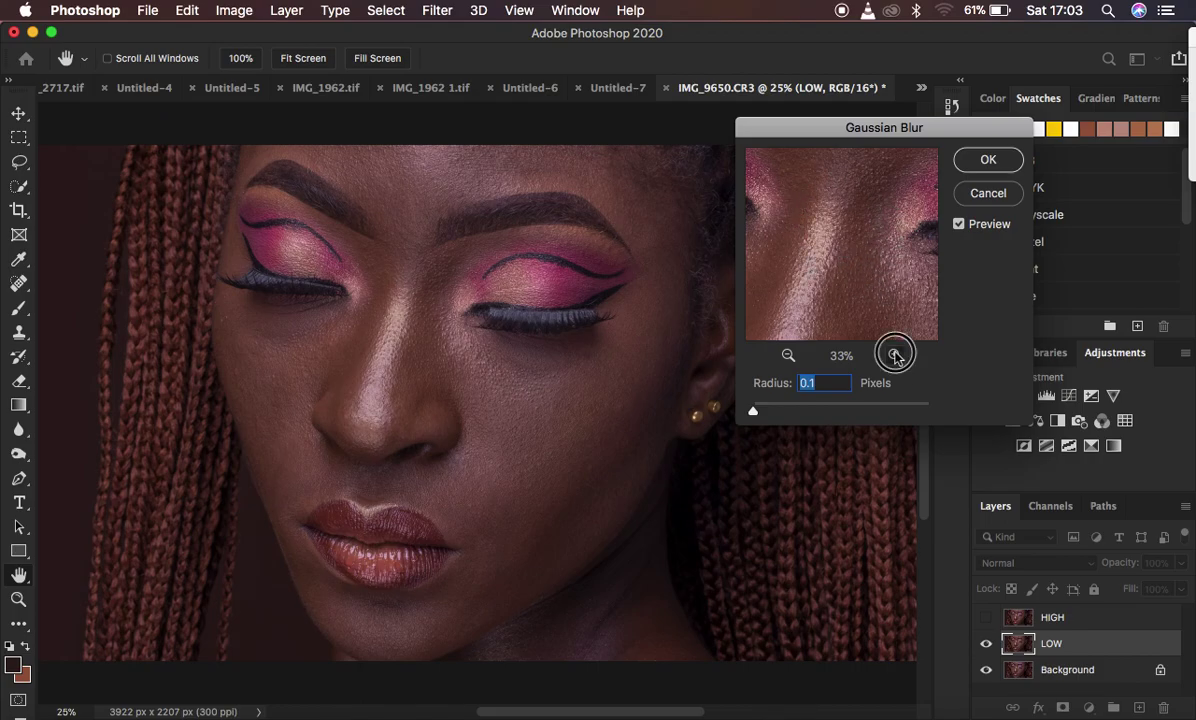
left_click_drag(876, 282, 876, 224)
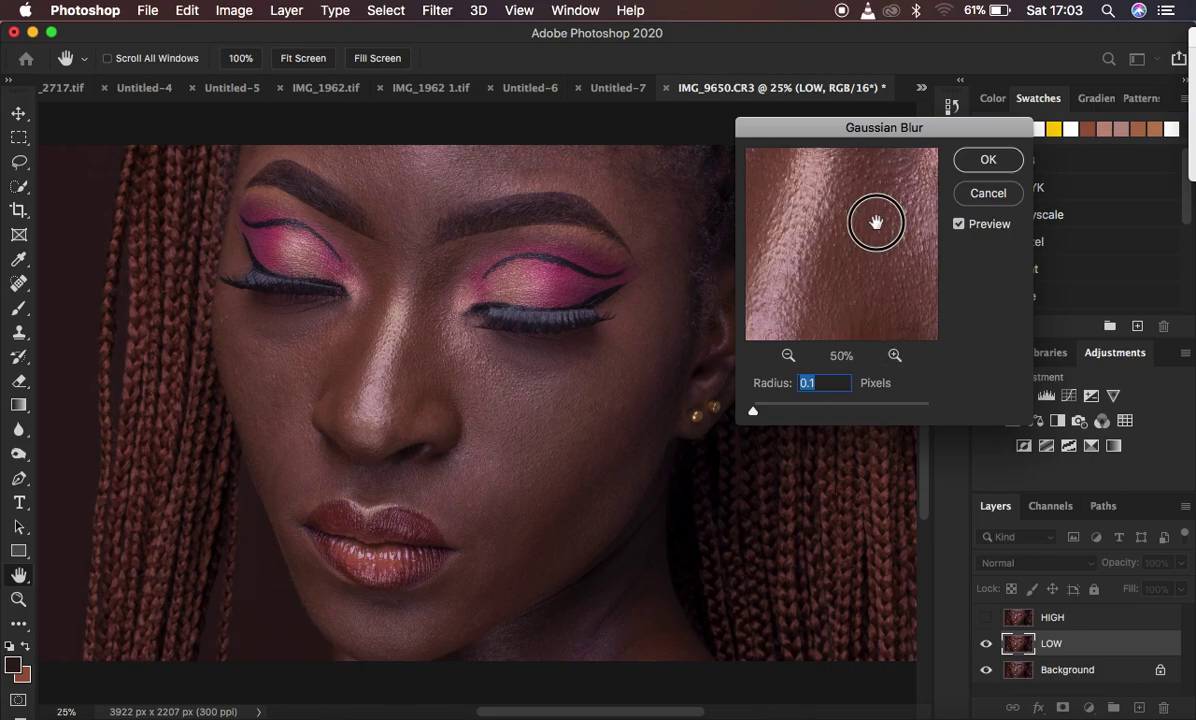
left_click(787, 357)
left_click(787, 357)
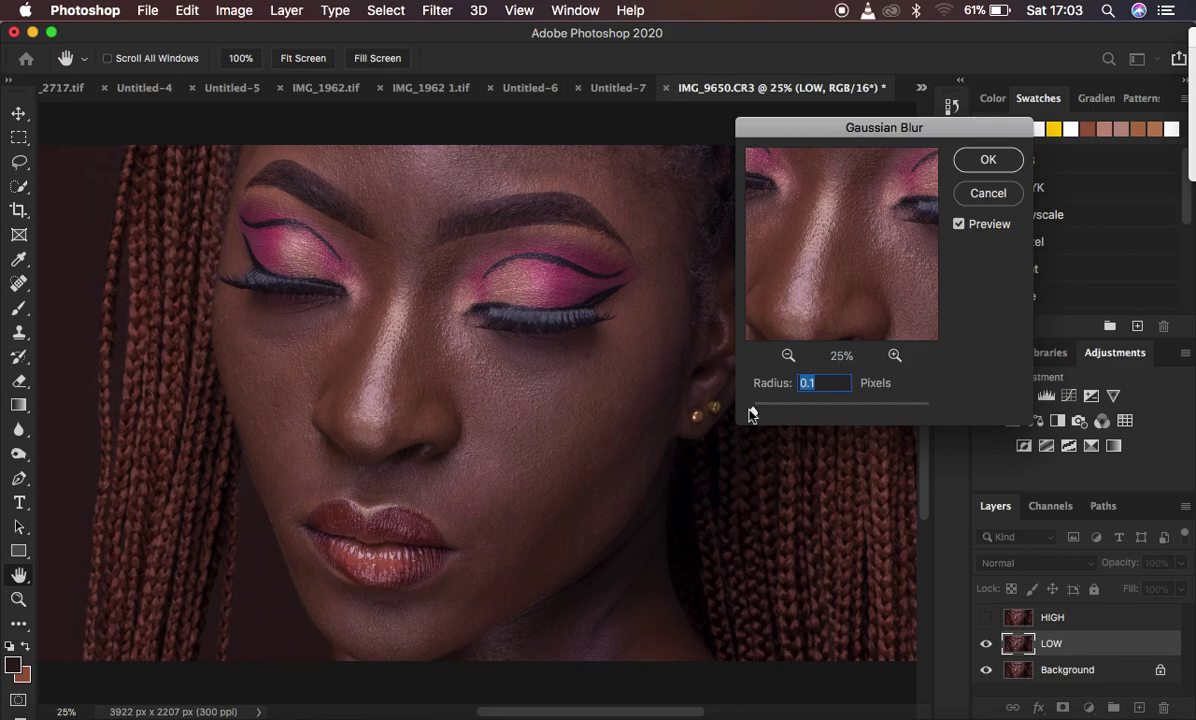
- Raise the Gaussian Blur radius to 7.0 pixels and apply it to LOW
left_click_drag(755, 415, 761, 412)
left_click_drag(762, 414, 810, 415)
mouse_move(836, 267)
left_mouse_down()
mouse_move(836, 214)
mouse_move(838, 289)
left_mouse_up()
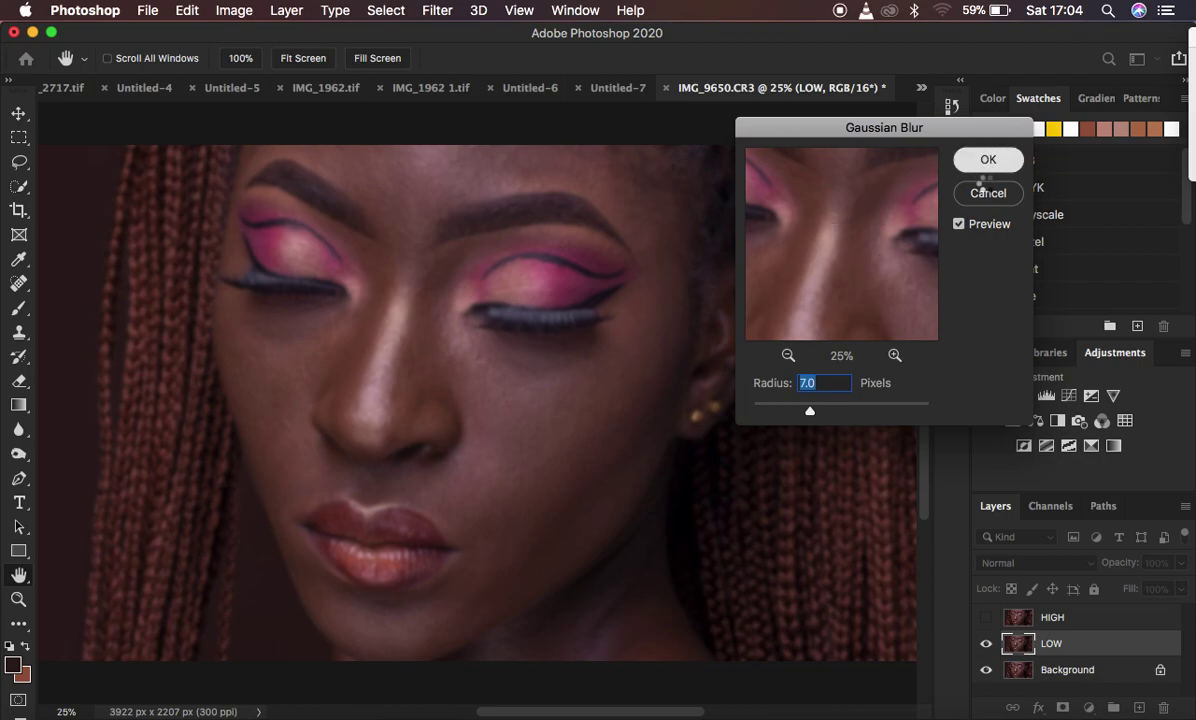
key("Return")
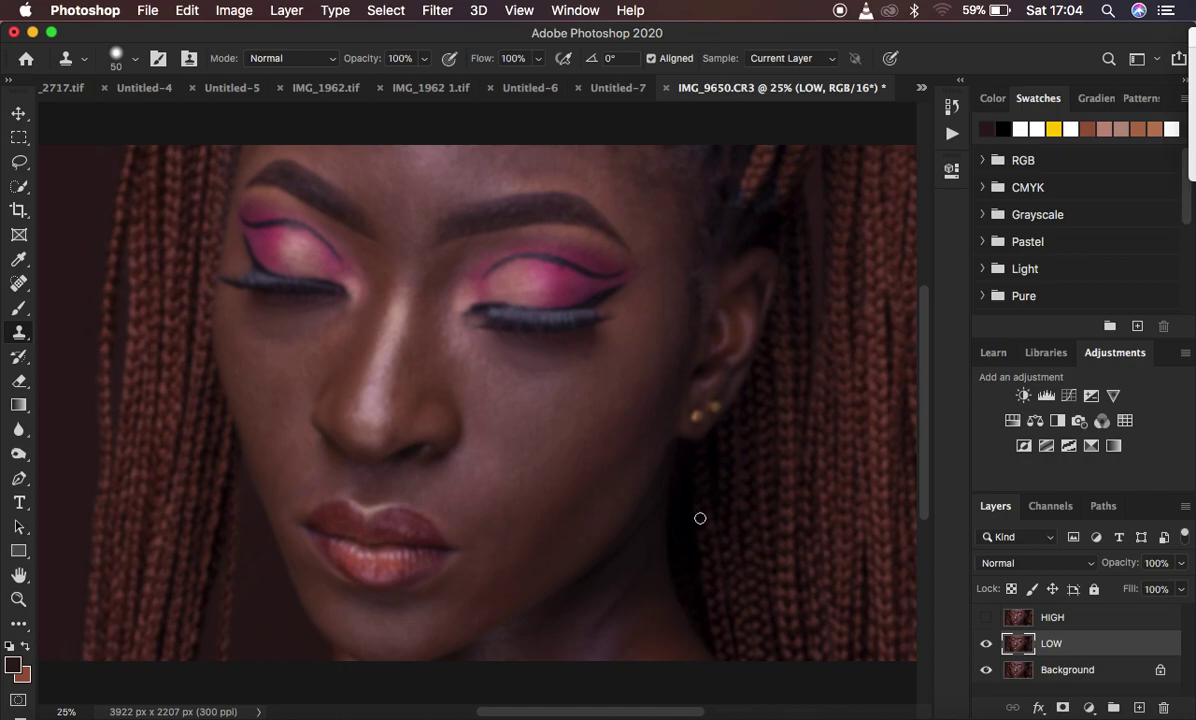
- Select and show HIGH, then set up Apply Image with LOW as the source layer and RGB channel
left_click(1078, 622)
left_click(986, 619)
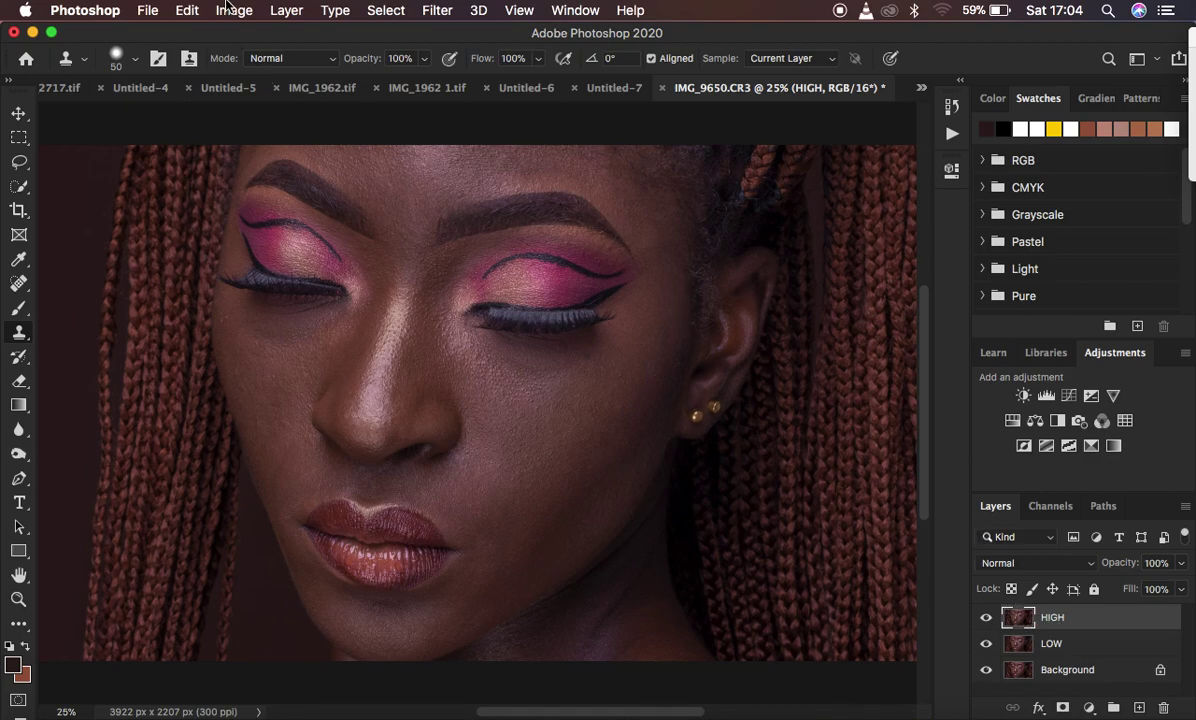
left_click(234, 10)
left_click(270, 291)
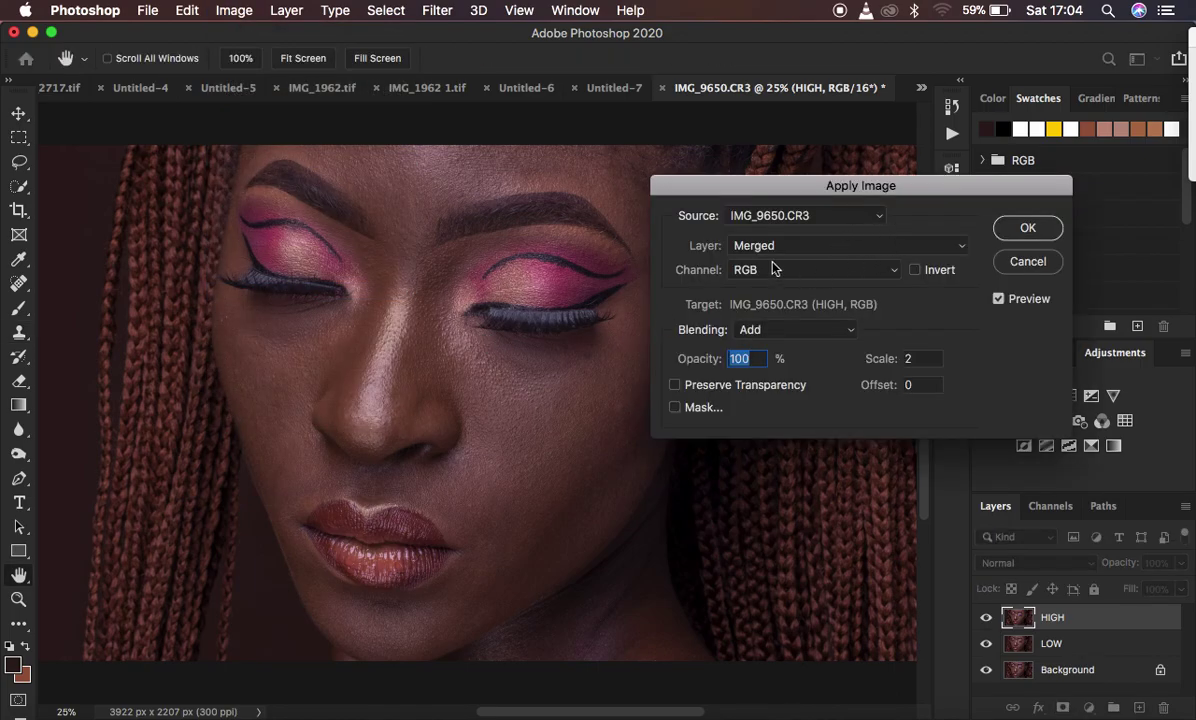
left_click(756, 248)
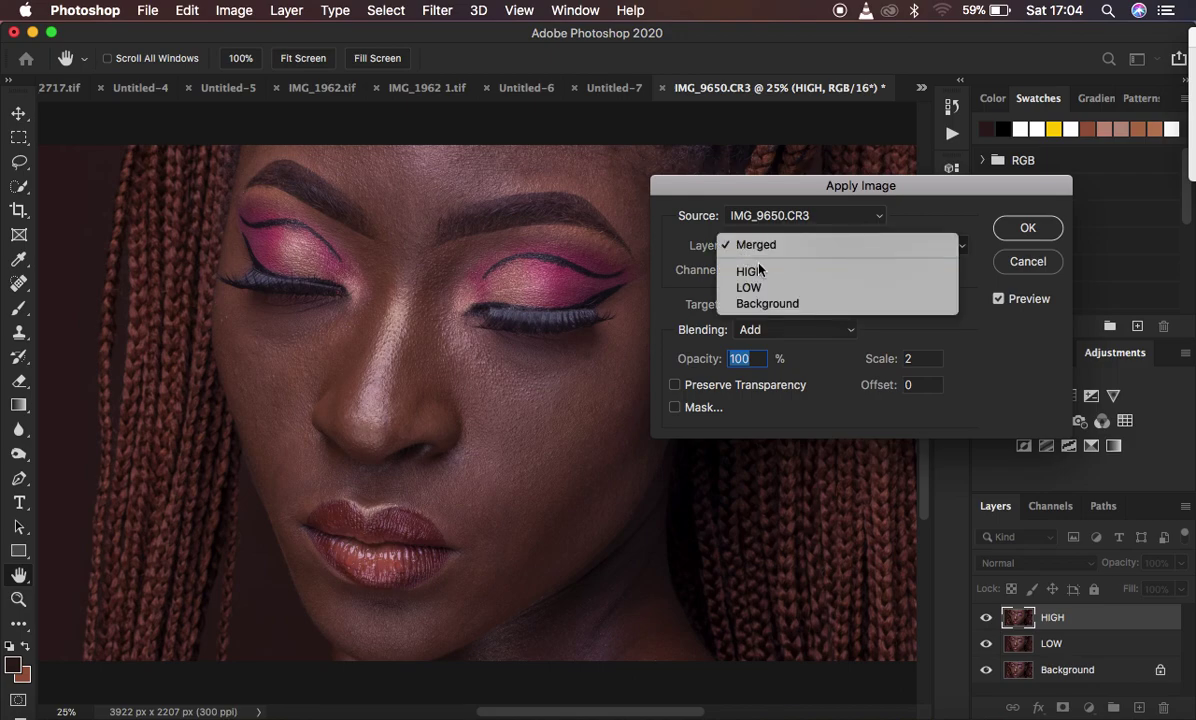
left_click(722, 283)
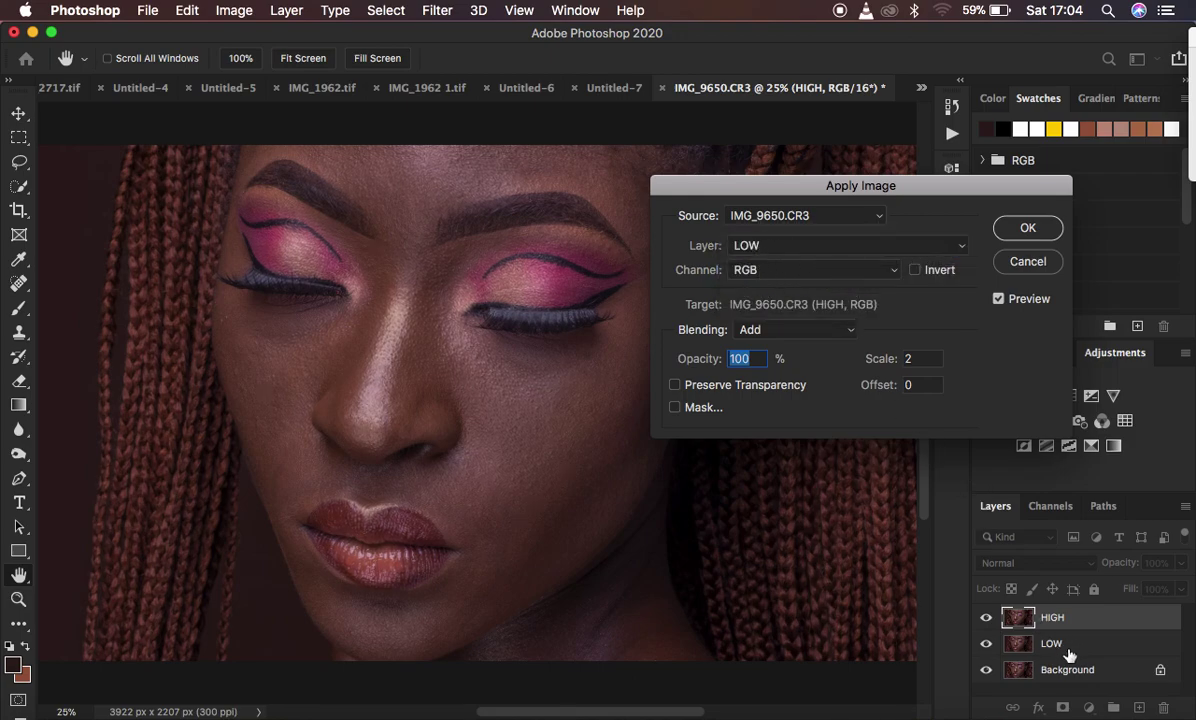
left_click(771, 272)
left_click(729, 262)
- Invert the LOW source in Apply Image and zoom in to inspect the texture preview
left_click(915, 270)
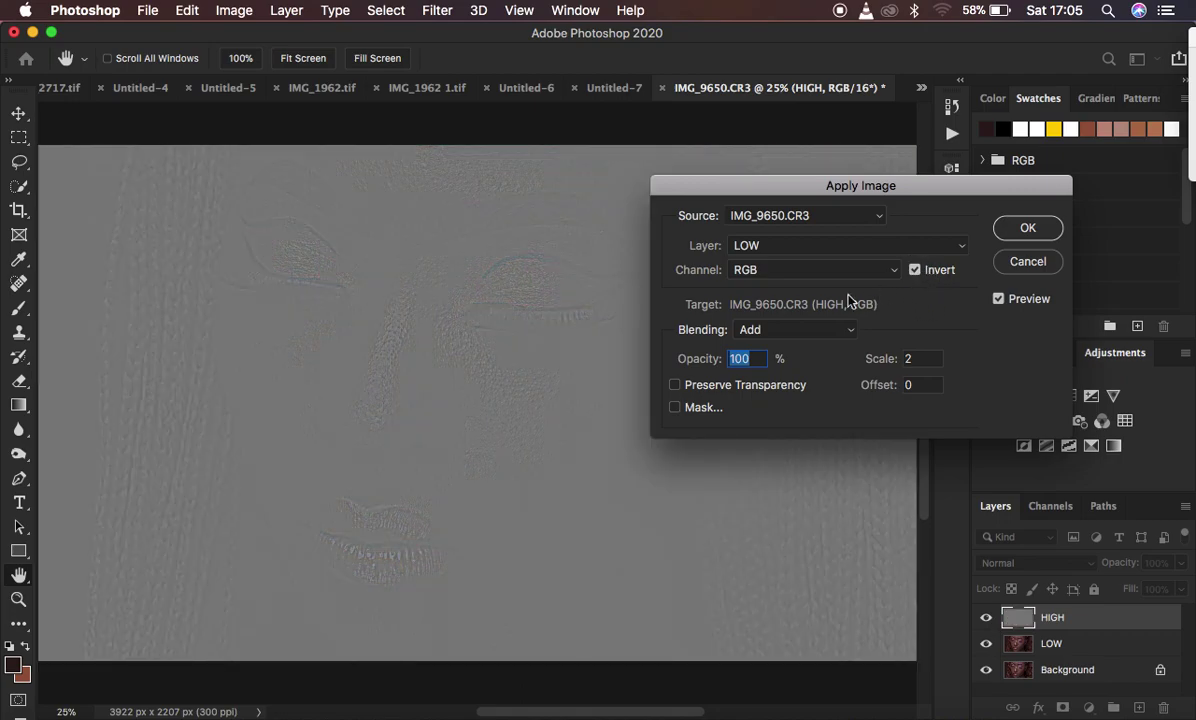
left_click(467, 358, "super")
left_click(470, 363, "super")
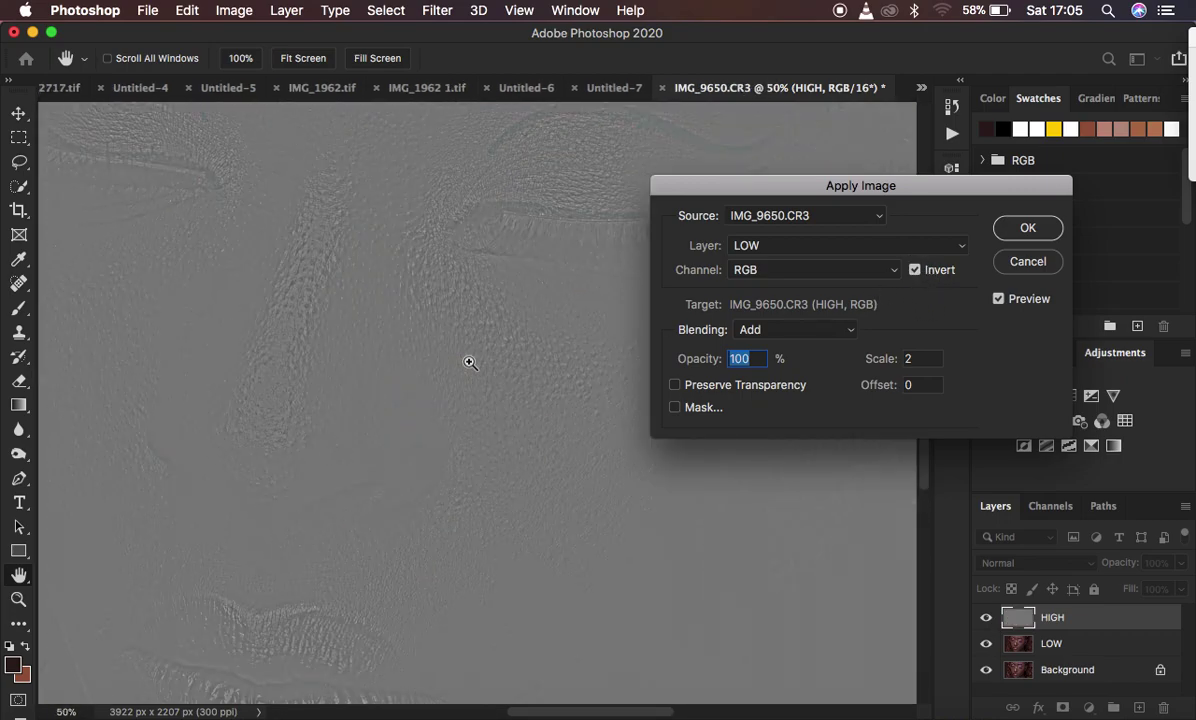
left_click(470, 363, "alt+super")
left_click(470, 363, "alt+super")
left_click(470, 363, "alt+super")
left_click(470, 363, "super")
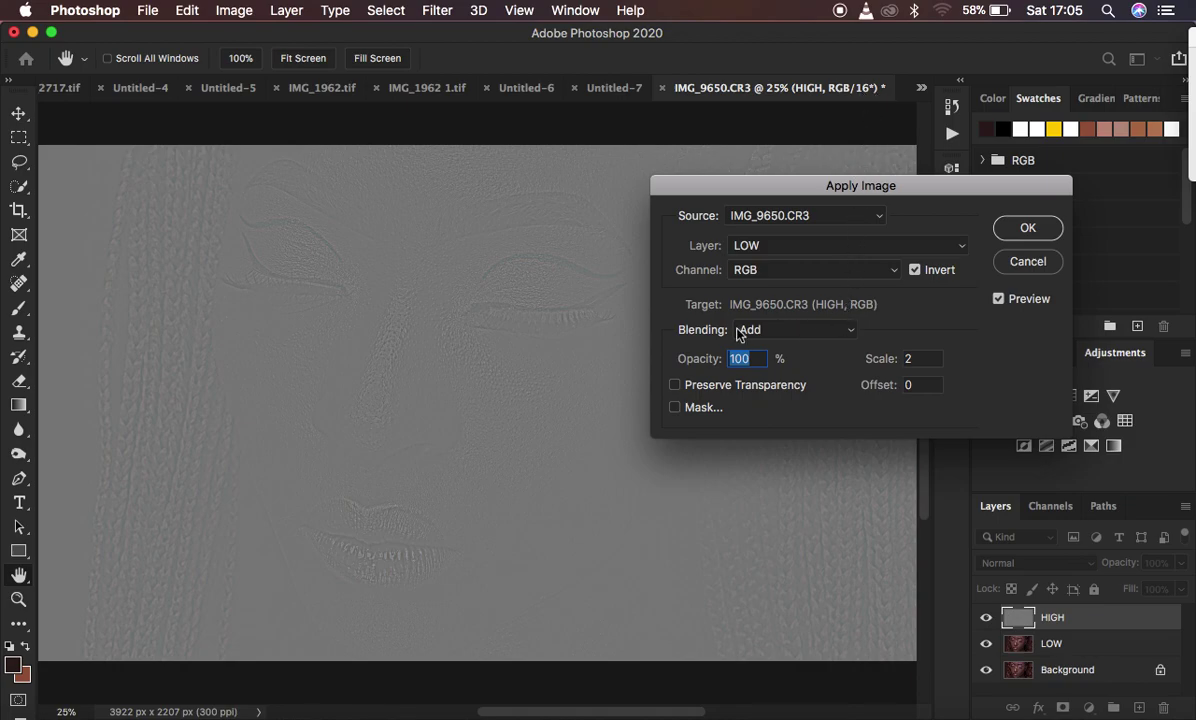
- Try Subtract blending, then return to Add at Scale 2, Offset 0 and apply to HIGH
left_click(782, 331)
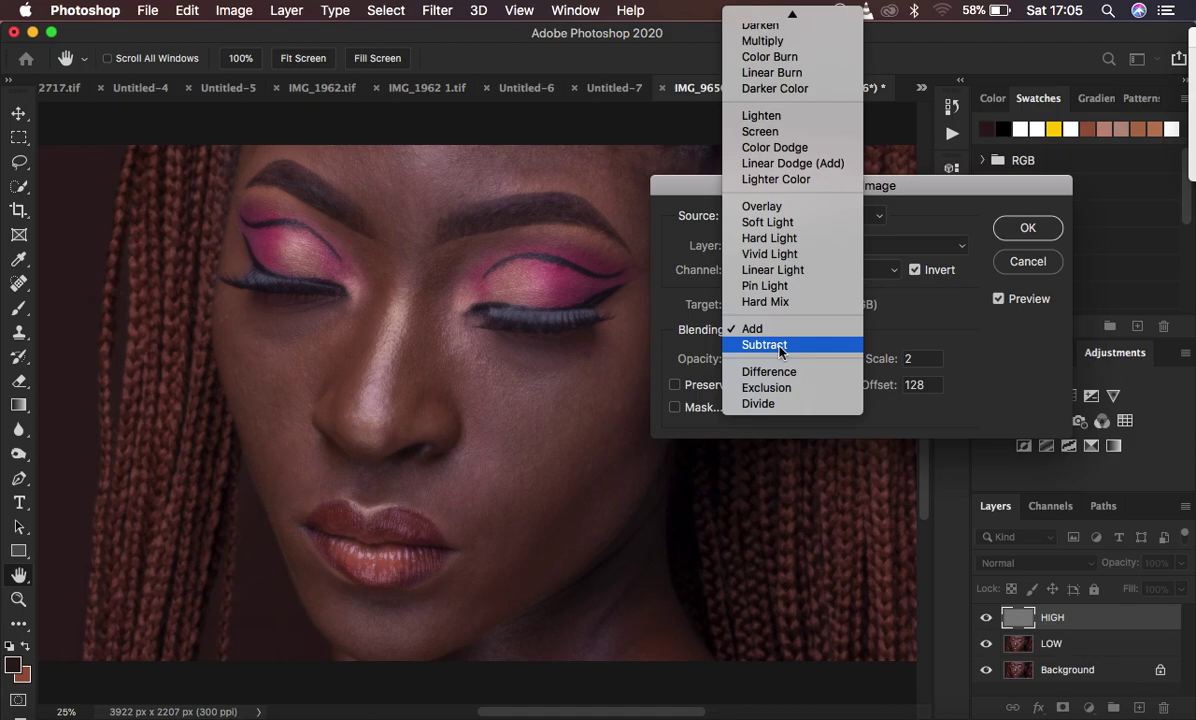
left_click(780, 346)
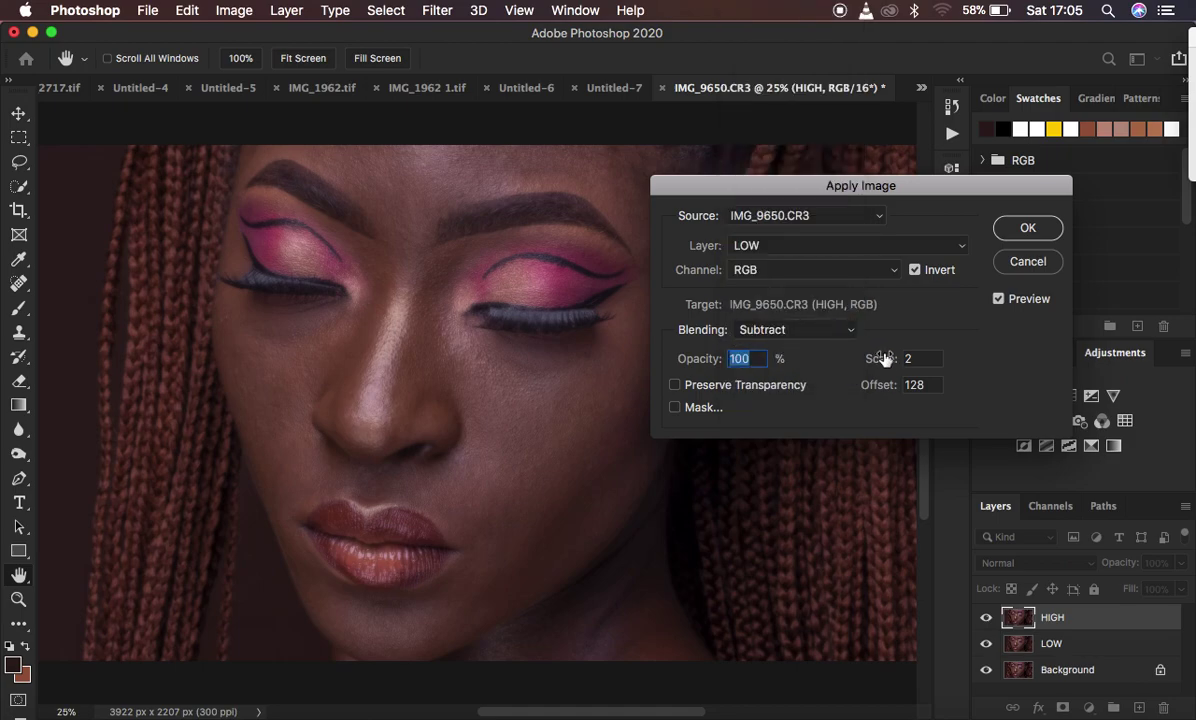
left_click(915, 270)
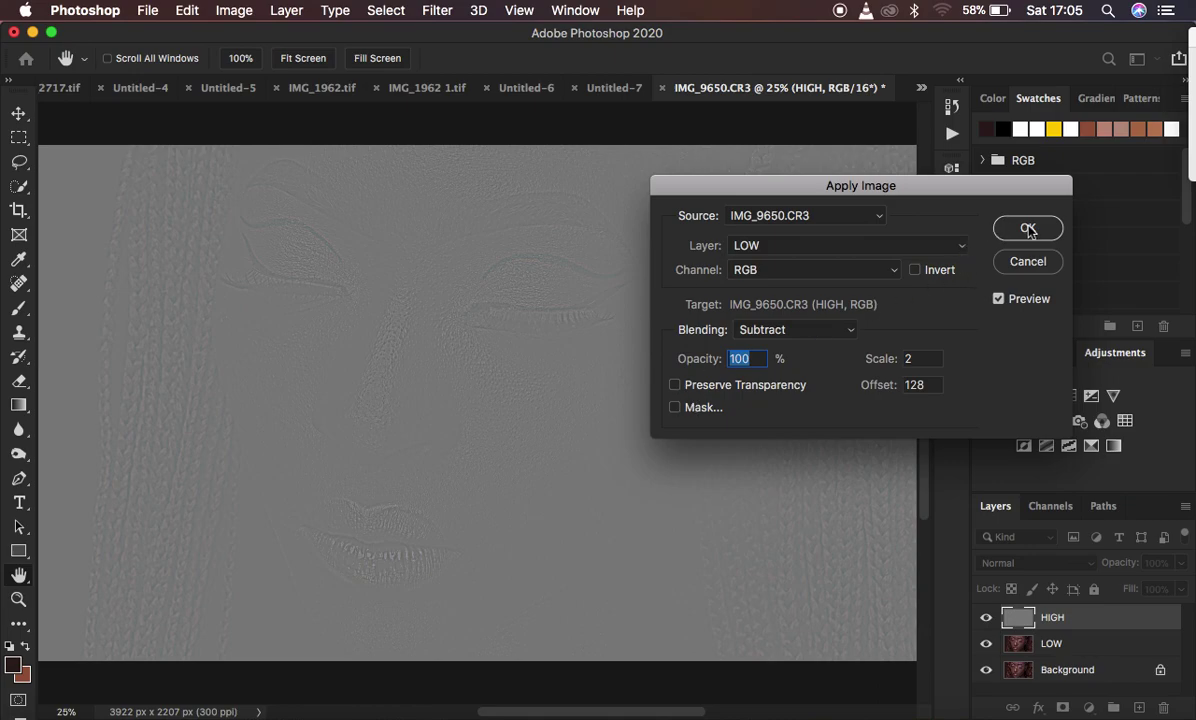
left_click(786, 329)
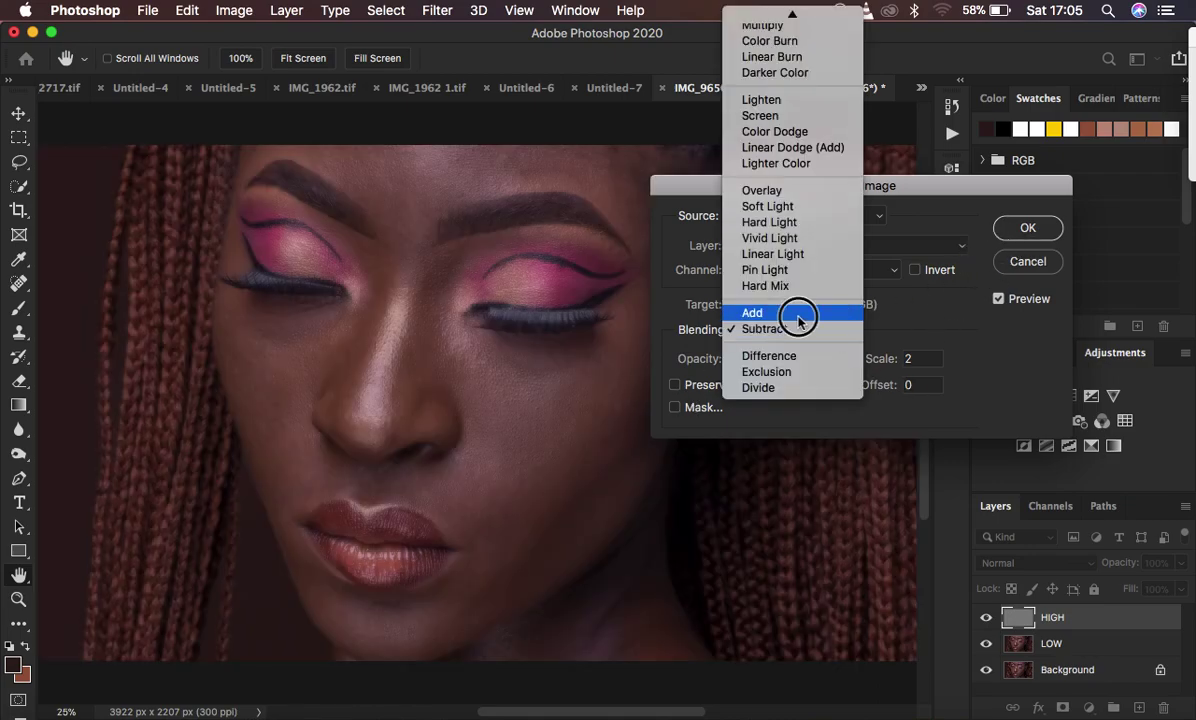
left_click(800, 313)
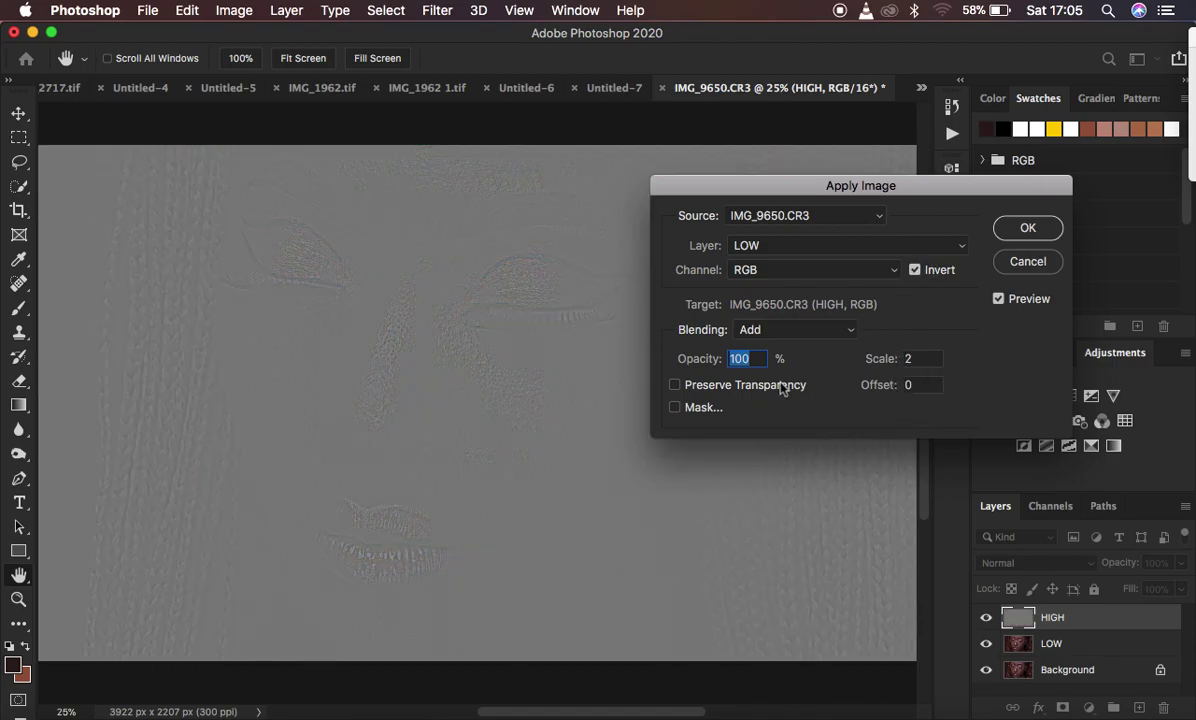
left_click(1022, 228)
- Set the HIGH layer's blend mode to Linear Light
key("s")
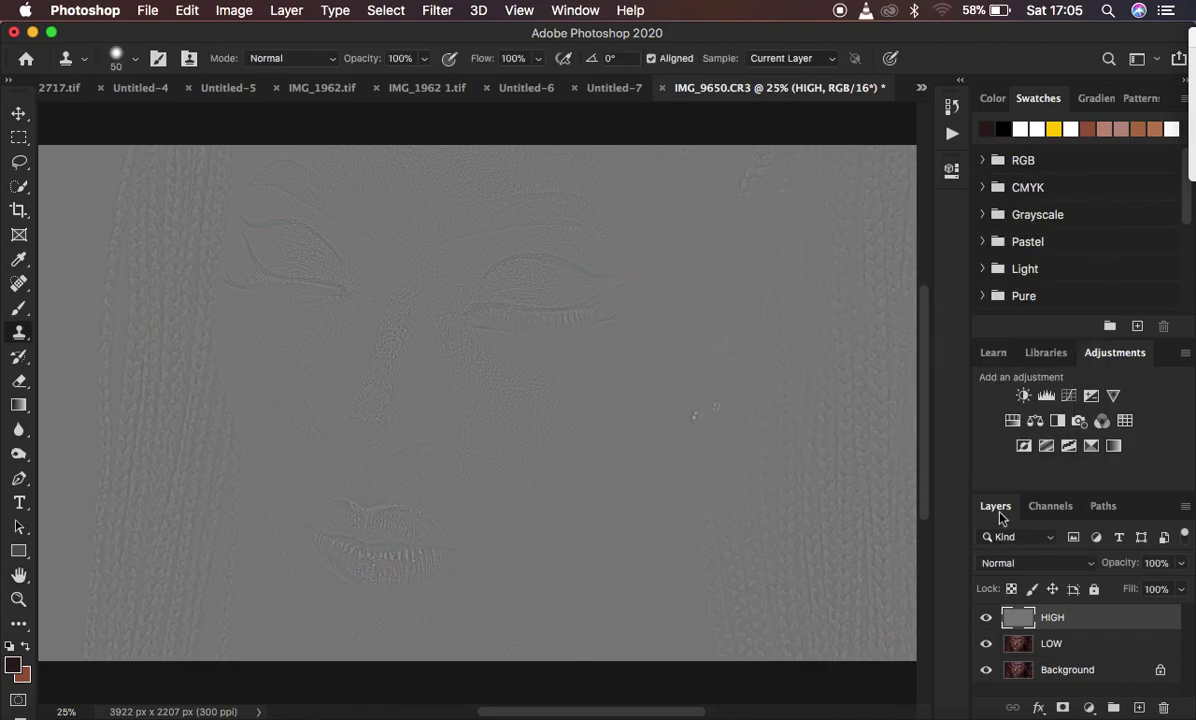
left_click(1033, 562)
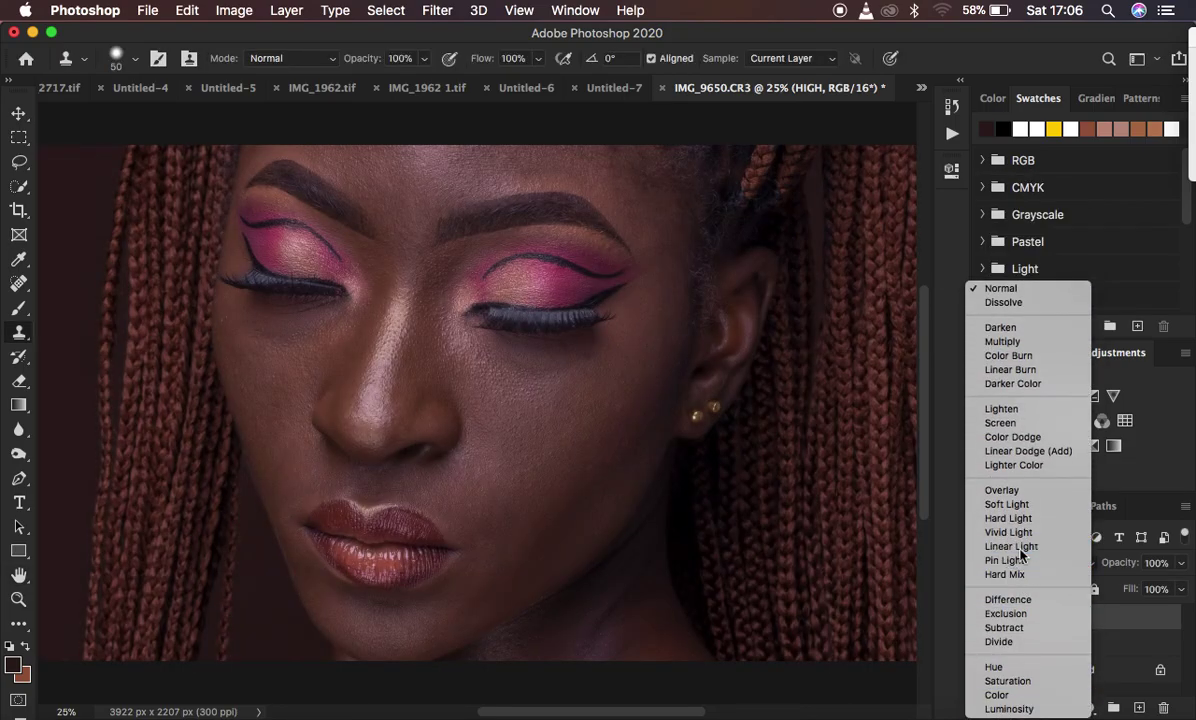
left_click(1012, 545)
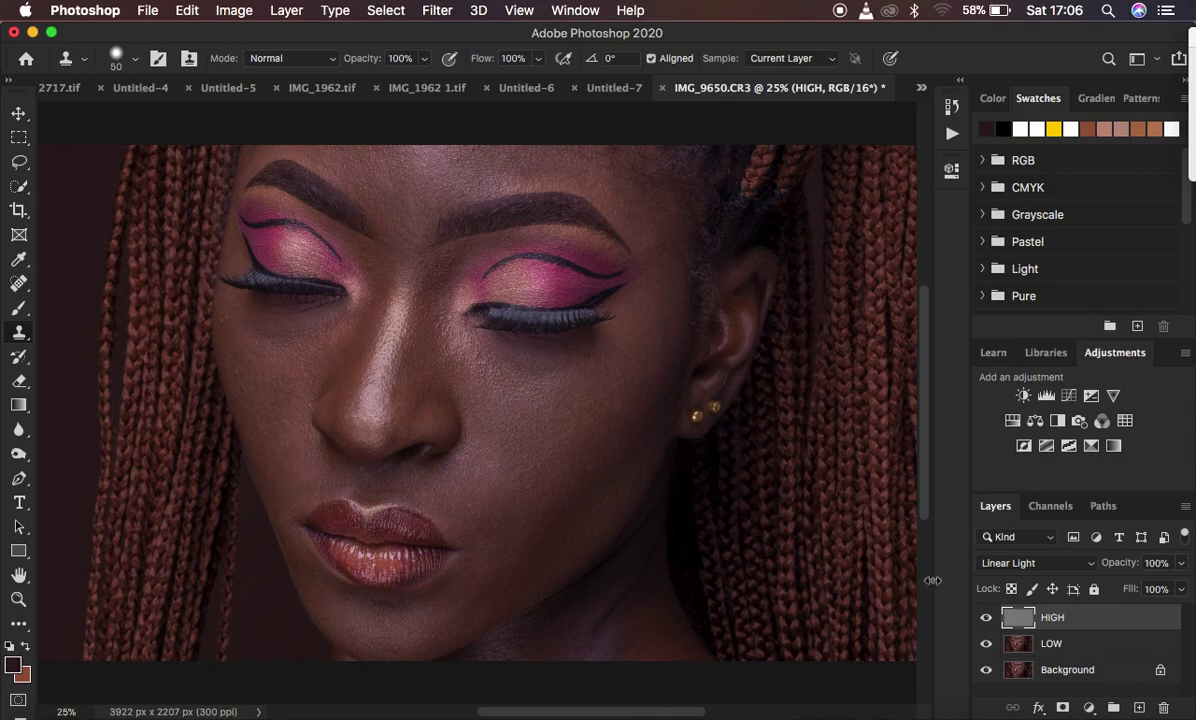
- Put HIGH and LOW into Group 1, expand the group, and select LOW
left_click(1079, 648)
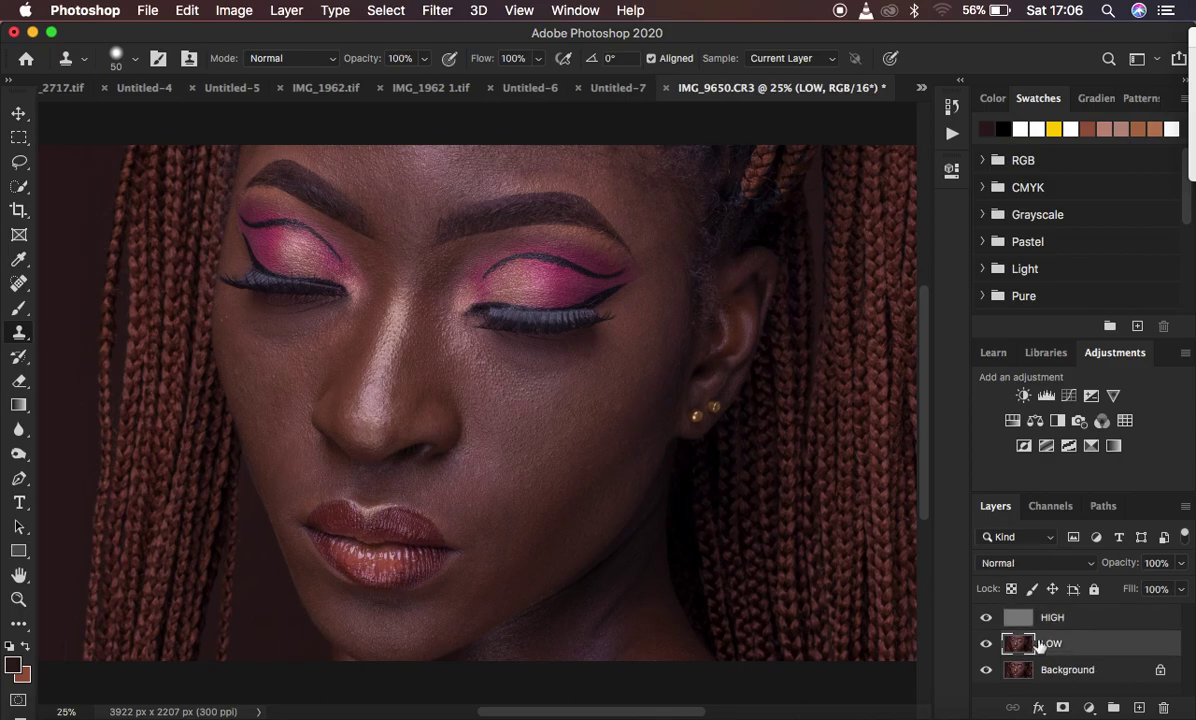
left_click(1103, 625)
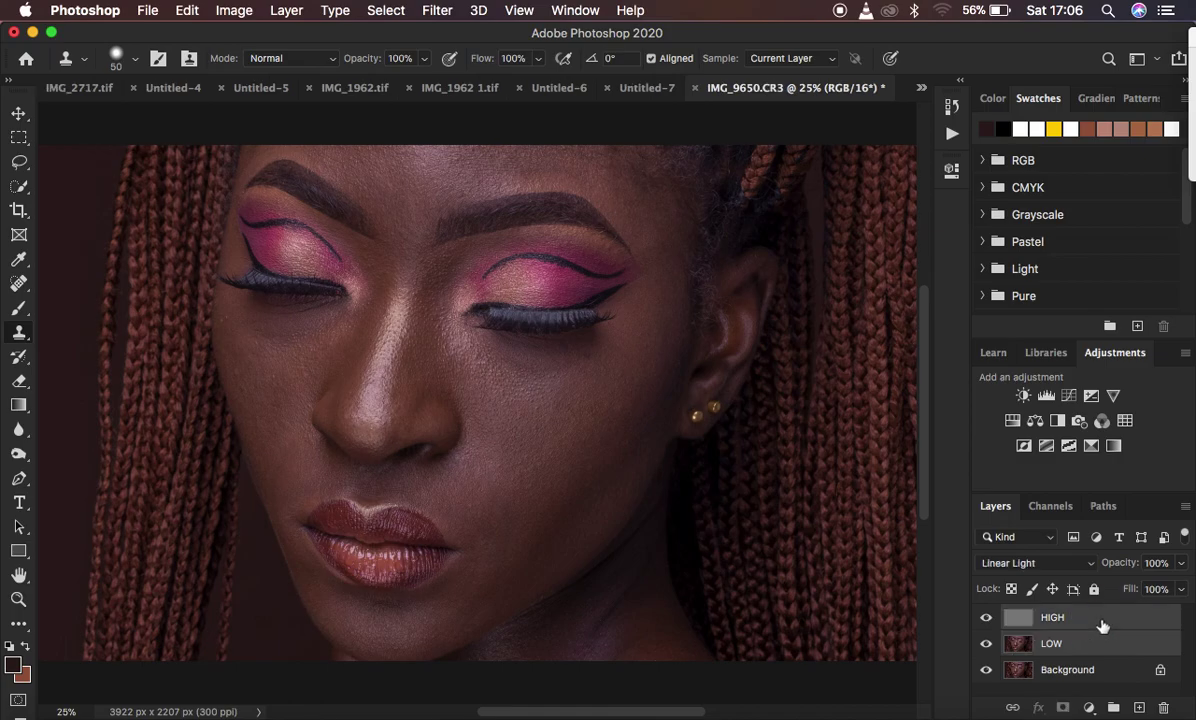
left_click(1100, 645, "shift")
left_click_drag(1100, 645, 1114, 708)
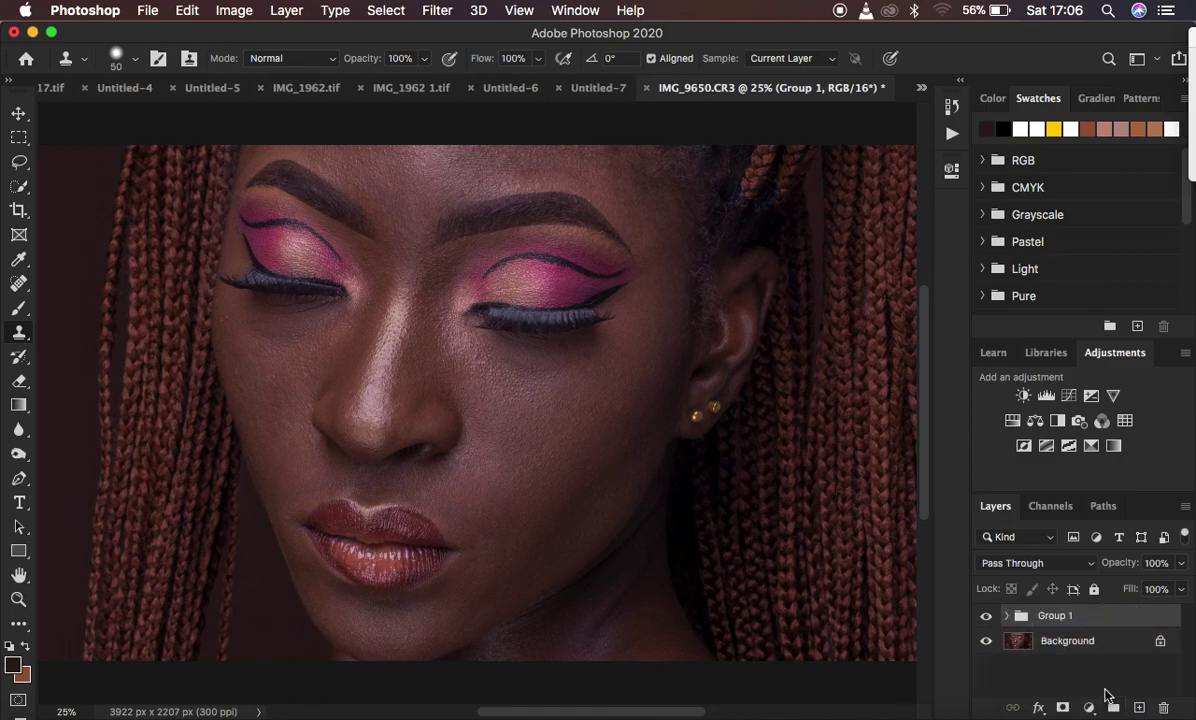
left_click(1008, 616)
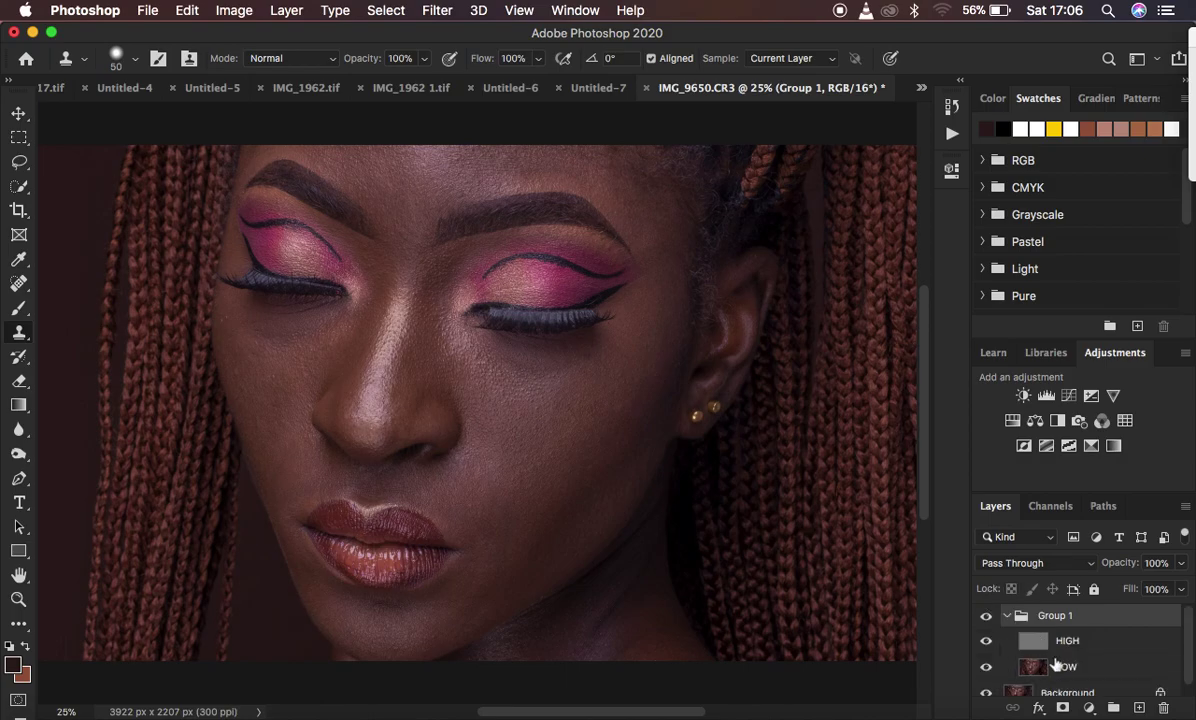
left_click(1058, 667)
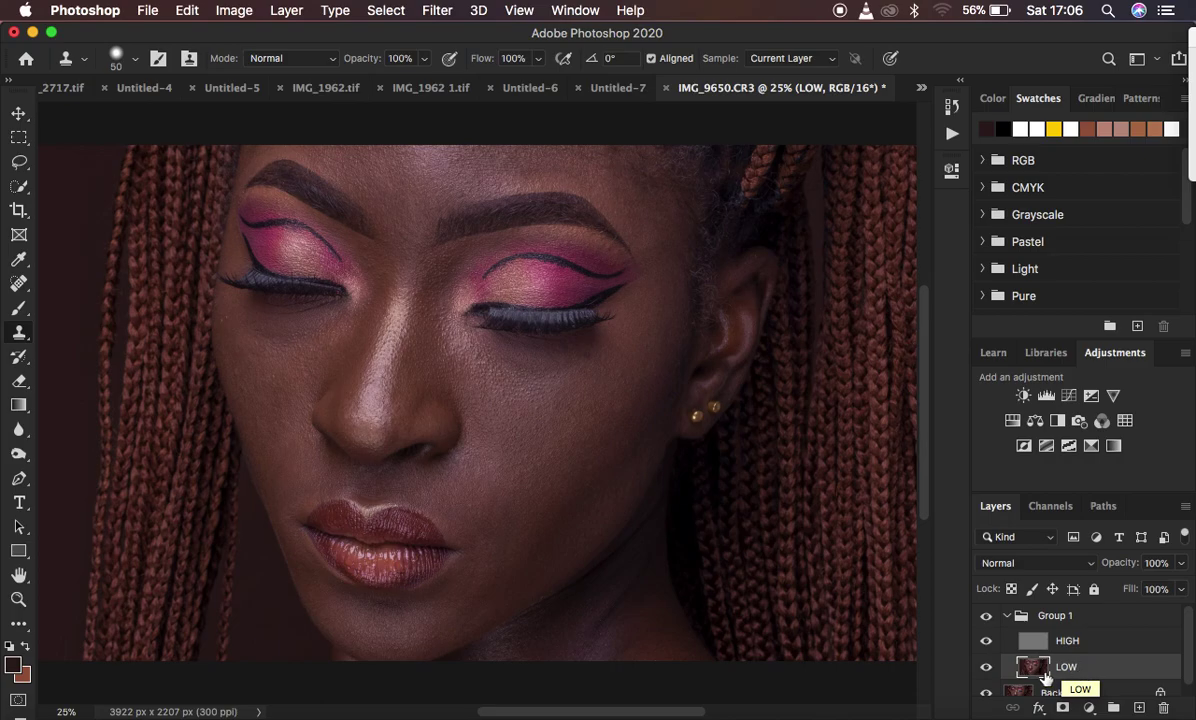
- Switch to the Mixer Brush Tool and clean all loaded paint off it
left_click(14, 310)
right_click(13, 311)
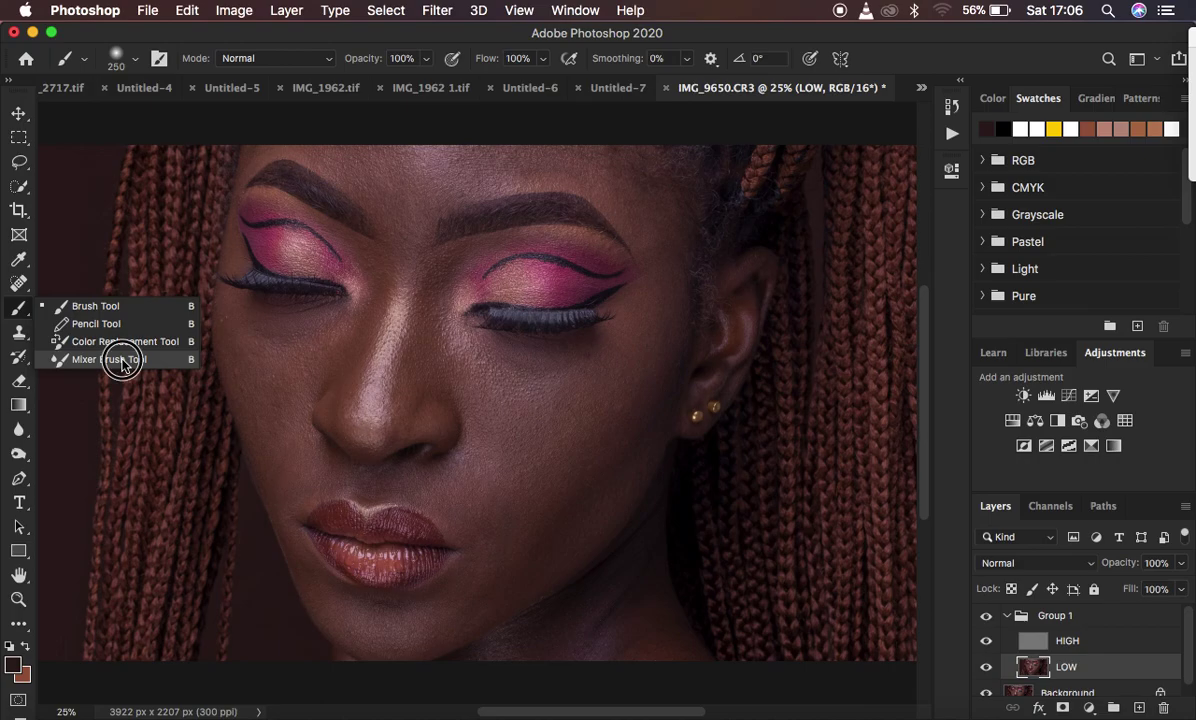
left_click(122, 360)
left_click(209, 62)
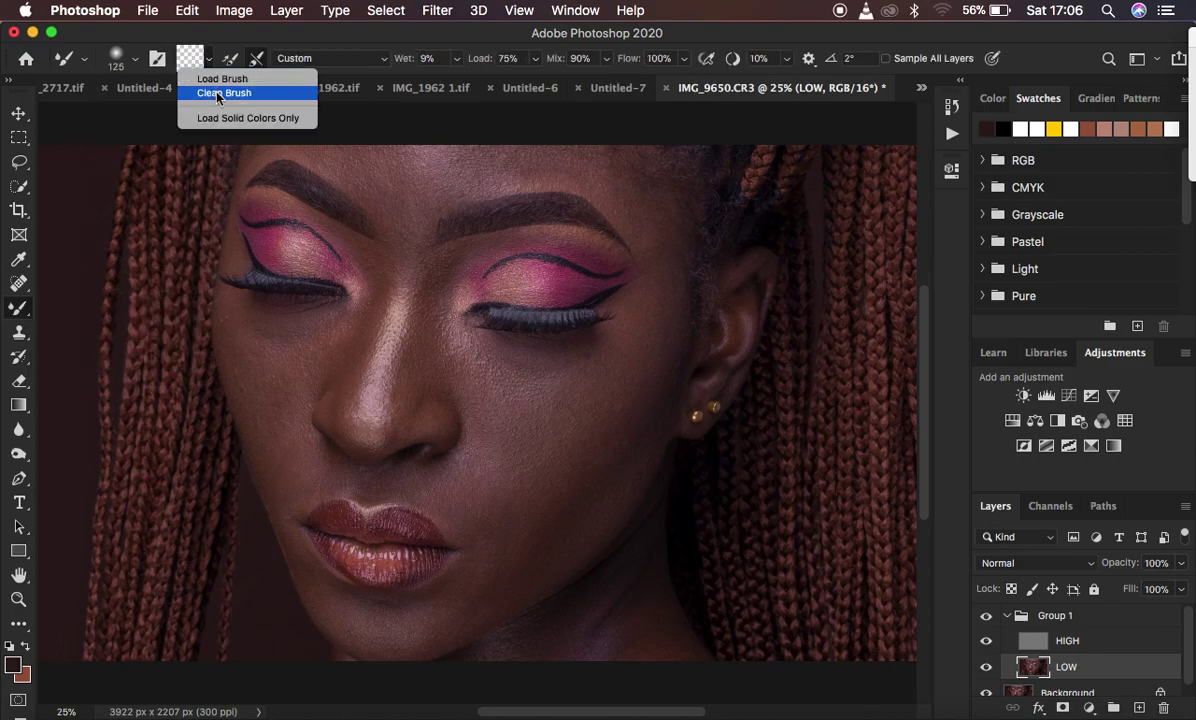
left_click(203, 88)
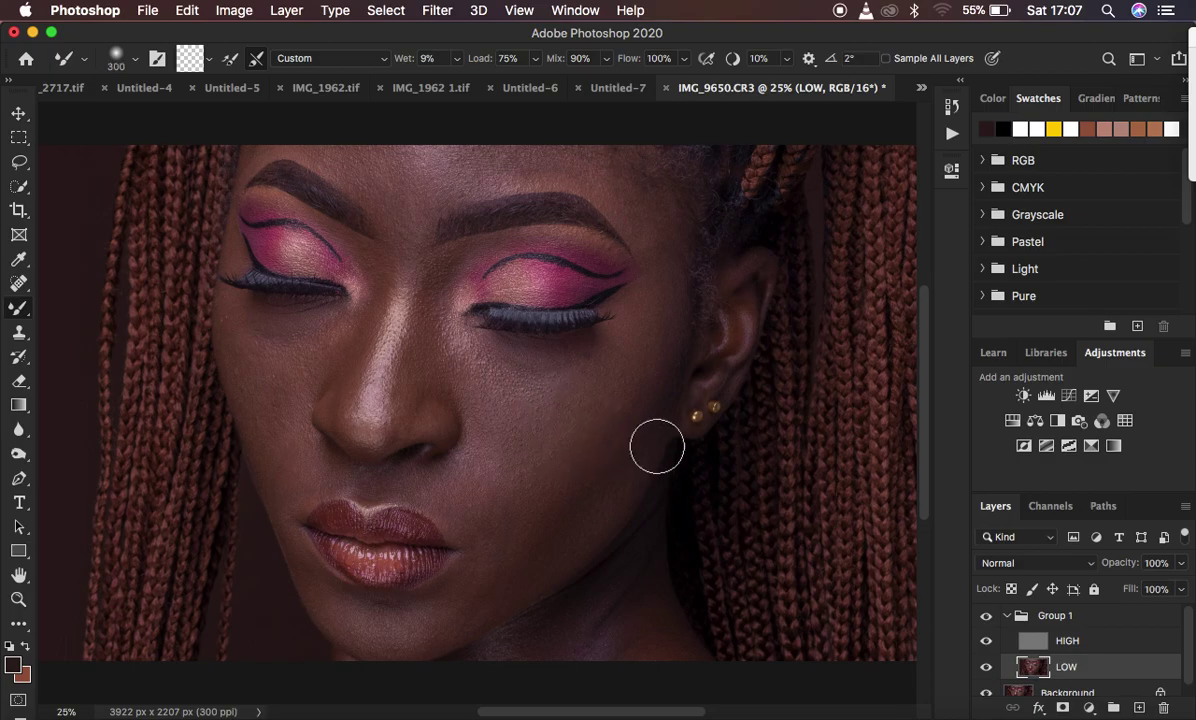
- Hide HIGH and blend LOW's skin across temple, forehead, jaw, cheek, nose bridge and brows
left_click(986, 641)
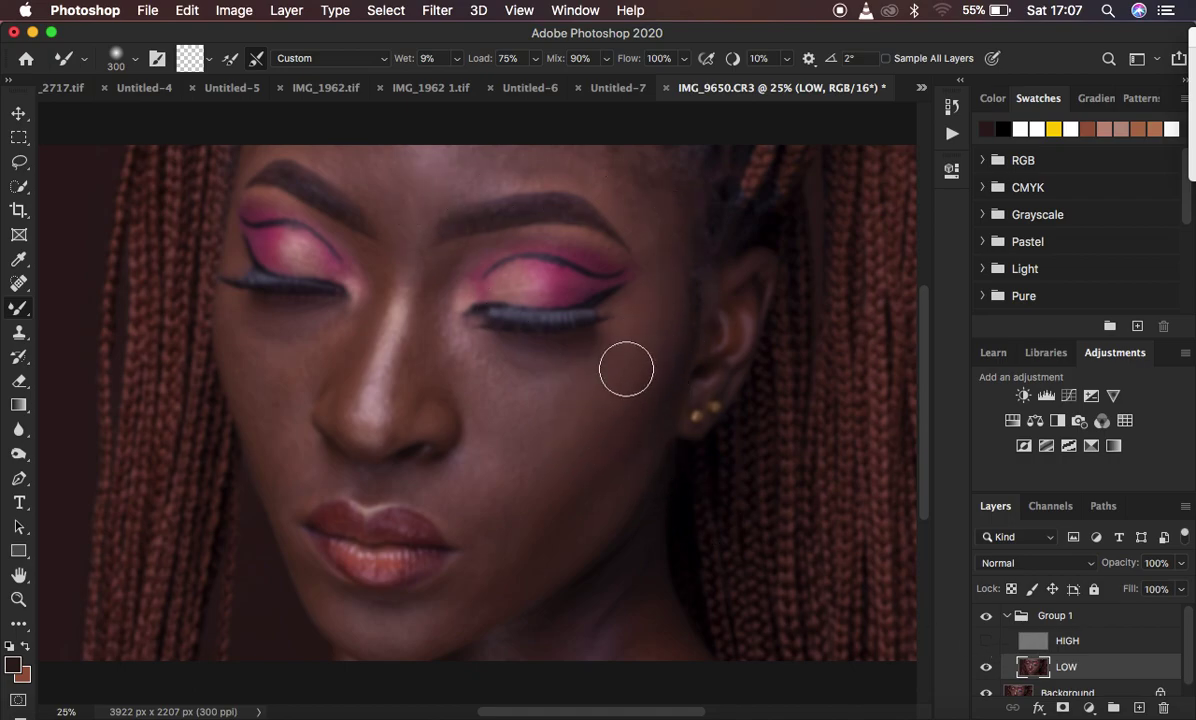
mouse_move(664, 279)
left_mouse_down()
mouse_move(661, 309)
mouse_move(657, 242)
mouse_move(665, 334)
mouse_move(627, 413)
mouse_move(567, 433)
mouse_move(569, 447)
mouse_move(632, 355)
mouse_move(653, 273)
mouse_move(643, 204)
mouse_move(664, 280)
mouse_move(641, 368)
mouse_move(602, 415)
mouse_move(593, 396)
mouse_move(563, 397)
mouse_move(585, 386)
mouse_move(520, 386)
mouse_move(624, 366)
mouse_move(656, 298)
mouse_move(654, 215)
mouse_move(660, 270)
mouse_move(642, 366)
mouse_move(593, 427)
mouse_move(547, 437)
mouse_move(565, 467)
mouse_move(578, 461)
mouse_move(568, 477)
mouse_move(635, 412)
mouse_move(588, 497)
mouse_move(567, 504)
mouse_move(588, 476)
mouse_move(525, 502)
mouse_move(529, 439)
mouse_move(510, 437)
mouse_move(497, 382)
mouse_move(641, 339)
mouse_move(655, 263)
left_mouse_up()
mouse_move(618, 178)
left_mouse_down()
mouse_move(651, 199)
mouse_move(665, 240)
mouse_move(627, 366)
mouse_move(587, 441)
left_mouse_up()
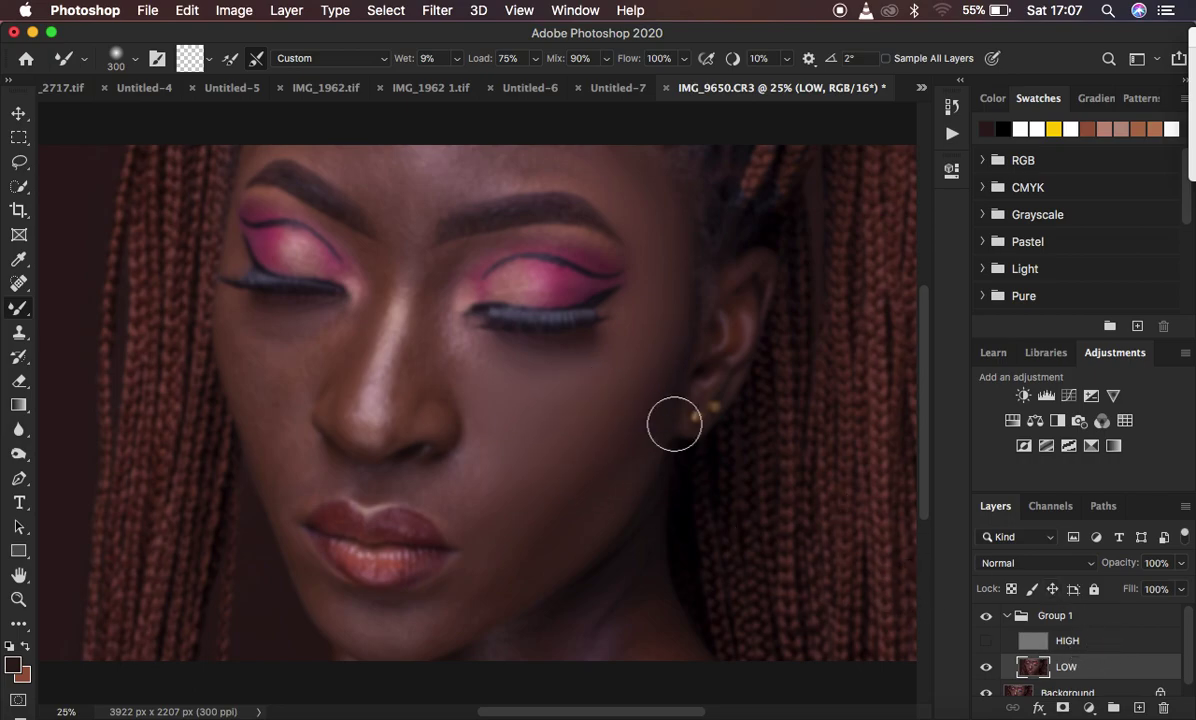
mouse_move(607, 510)
left_mouse_down()
mouse_move(641, 440)
mouse_move(499, 569)
mouse_move(488, 570)
mouse_move(478, 520)
left_mouse_up()
mouse_move(560, 455)
left_mouse_down()
mouse_move(630, 342)
mouse_move(615, 285)
left_mouse_up()
mouse_move(646, 192)
left_mouse_down()
mouse_move(567, 158)
mouse_move(424, 177)
mouse_move(368, 164)
mouse_move(399, 195)
mouse_move(396, 184)
mouse_move(428, 167)
mouse_move(359, 164)
mouse_move(404, 195)
mouse_move(410, 165)
mouse_move(503, 153)
mouse_move(619, 165)
left_mouse_up()
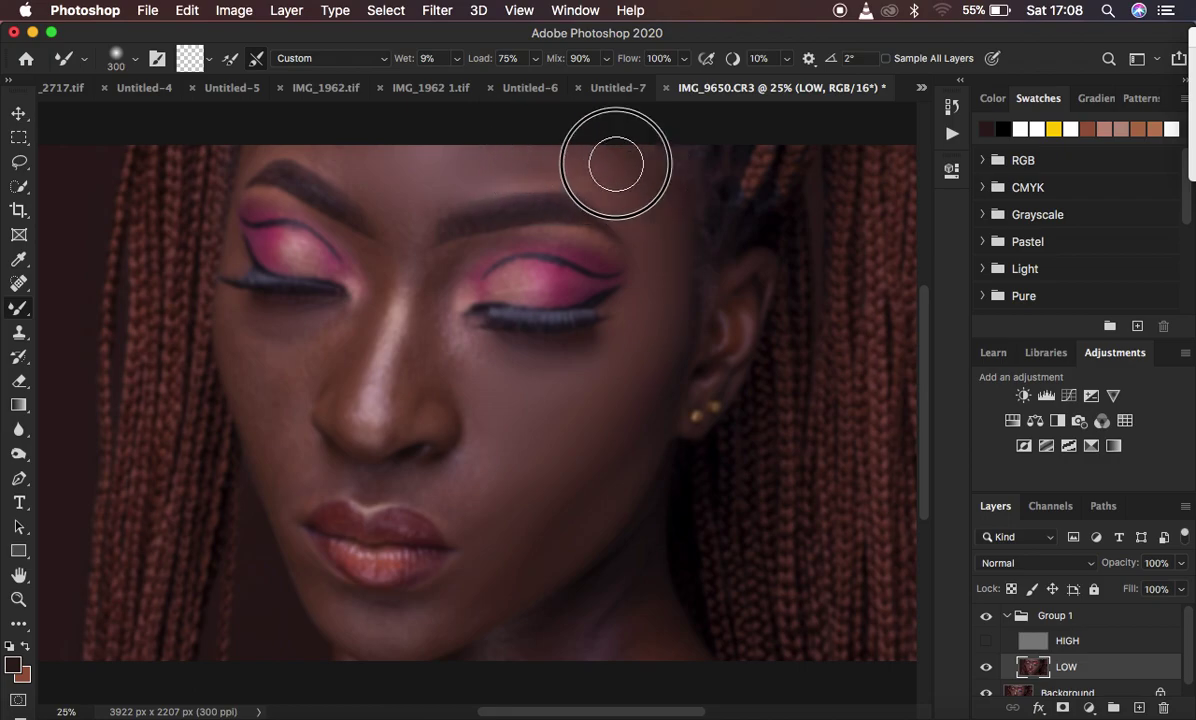
mouse_move(646, 348)
left_mouse_down()
mouse_move(569, 419)
mouse_move(572, 442)
left_mouse_up()
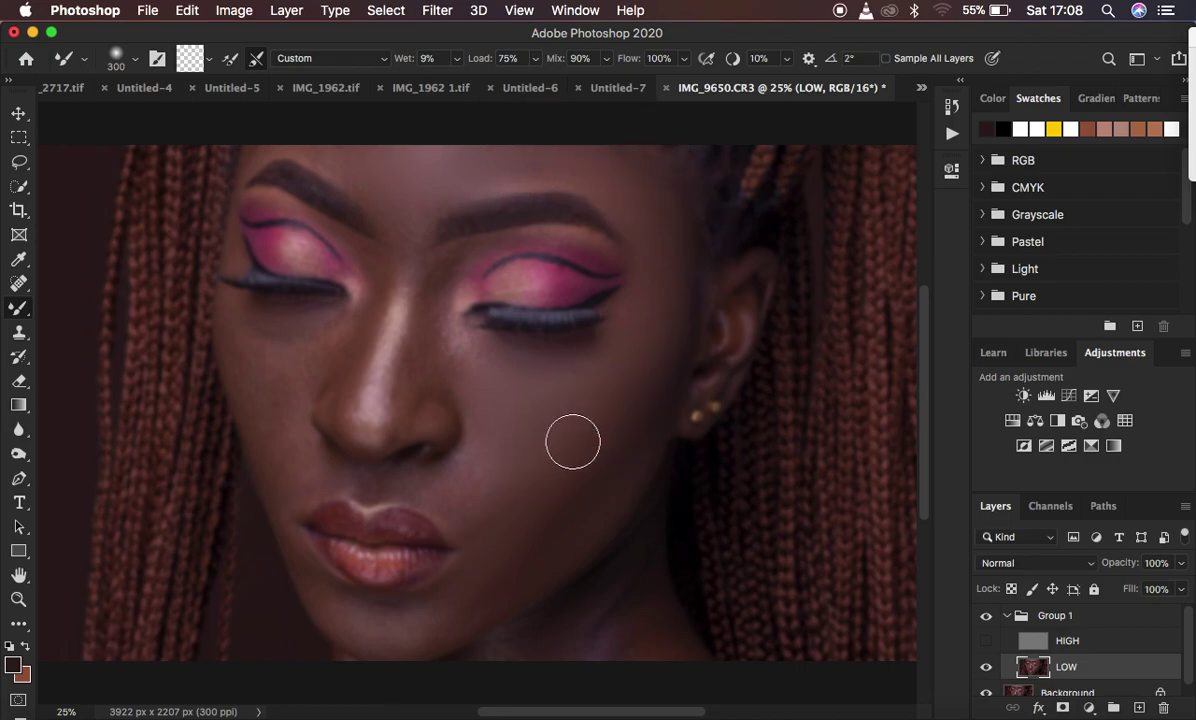
mouse_move(433, 279)
left_mouse_down()
mouse_move(416, 355)
mouse_move(408, 302)
mouse_move(410, 360)
mouse_move(435, 283)
mouse_move(446, 326)
mouse_move(406, 371)
mouse_move(383, 428)
mouse_move(403, 376)
mouse_move(432, 403)
mouse_move(427, 384)
mouse_move(448, 357)
mouse_move(414, 264)
mouse_move(403, 330)
mouse_move(366, 366)
left_mouse_up()
mouse_move(395, 232)
left_mouse_down()
mouse_move(408, 243)
mouse_move(433, 196)
mouse_move(550, 173)
mouse_move(630, 208)
mouse_move(635, 315)
mouse_move(574, 397)
mouse_move(443, 339)
mouse_move(455, 259)
mouse_move(403, 391)
mouse_move(371, 400)
mouse_move(366, 355)
mouse_move(360, 382)
mouse_move(384, 267)
mouse_move(368, 262)
mouse_move(374, 171)
mouse_move(340, 162)
left_mouse_up()
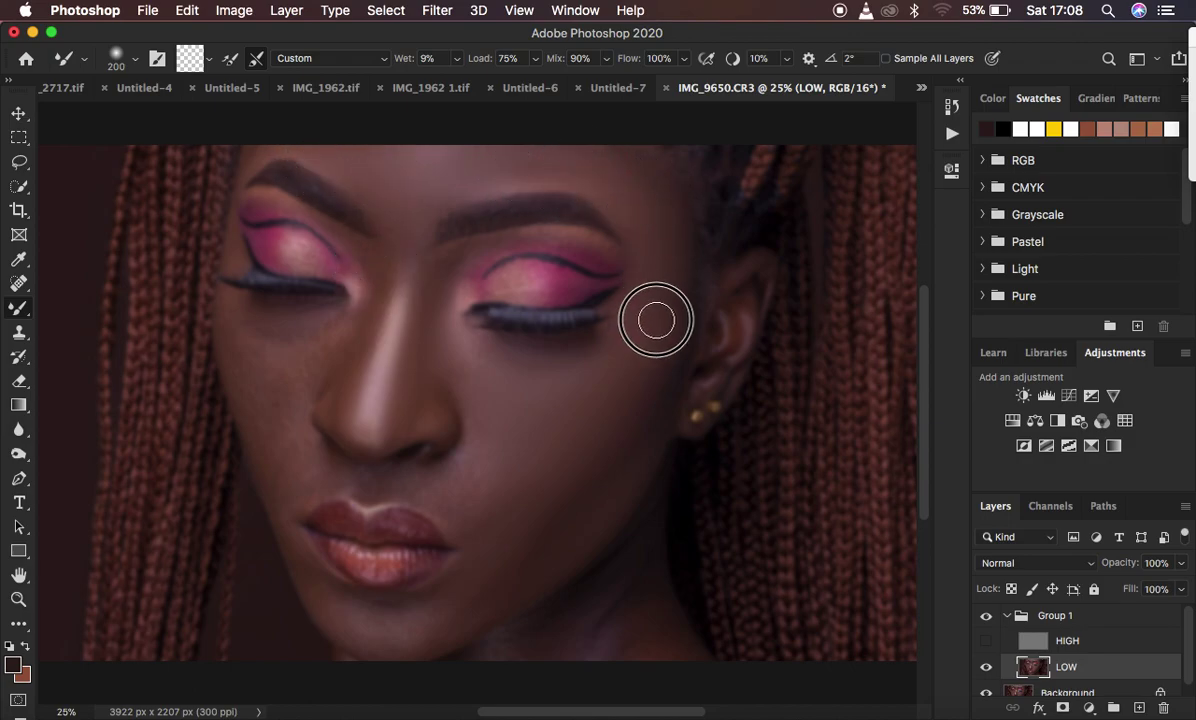
- Compare before and after by toggling HIGH and Group 1 visibility, then hide HIGH
left_click(986, 641)
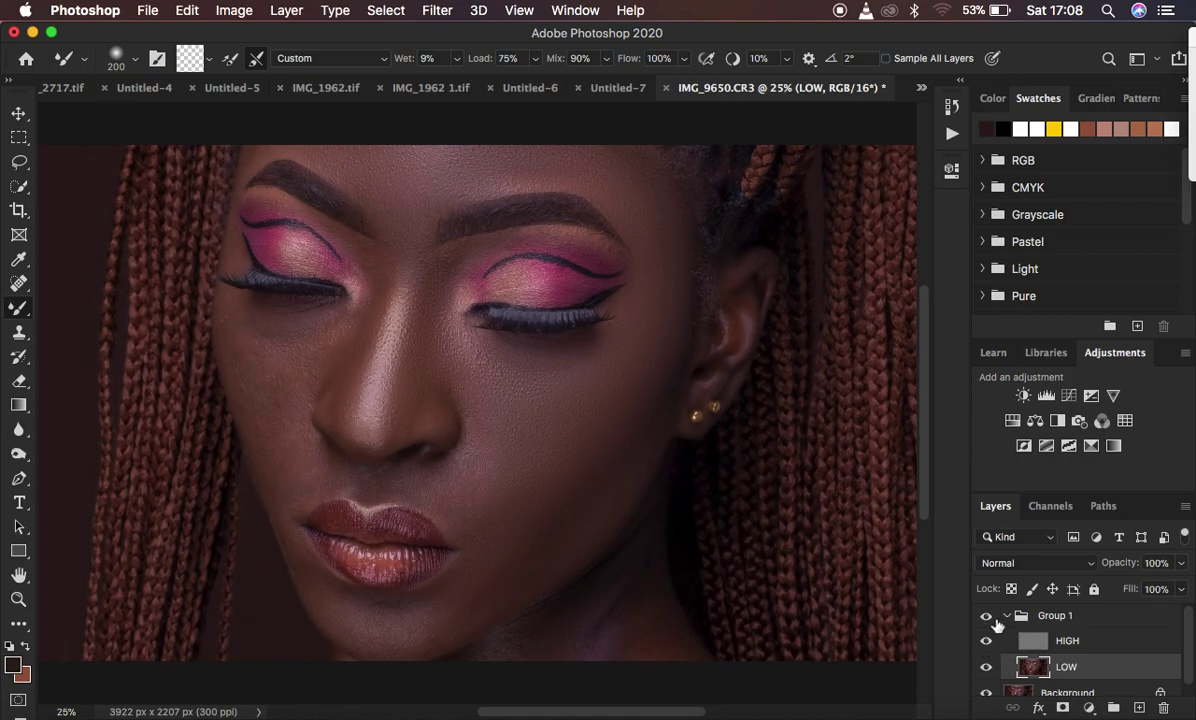
left_click(986, 620)
left_click(986, 620)
left_click(985, 621)
left_click(986, 620)
left_click(986, 620)
left_click(986, 621)
left_click(986, 620)
left_click(986, 620)
left_click(986, 641)
- Mixer Brush the LOW layer over the lips, chin, cheeks, nose, right eyelid and left eyebrow
mouse_move(429, 503)
left_mouse_down()
mouse_move(467, 497)
mouse_move(458, 515)
mouse_move(475, 480)
mouse_move(390, 430)
mouse_move(357, 389)
left_mouse_up()
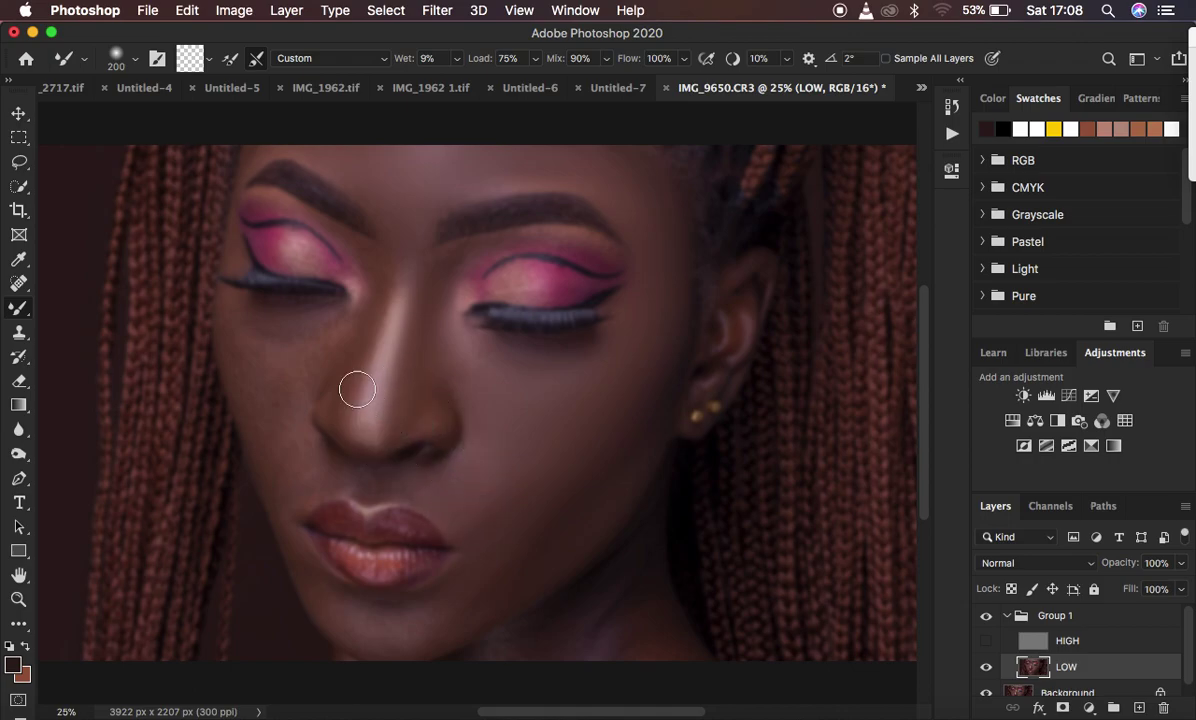
mouse_move(275, 335)
left_mouse_down()
mouse_move(256, 353)
mouse_move(278, 366)
mouse_move(265, 375)
mouse_move(320, 339)
mouse_move(267, 379)
mouse_move(292, 460)
mouse_move(254, 355)
mouse_move(310, 339)
mouse_move(320, 350)
mouse_move(365, 291)
mouse_move(363, 264)
left_mouse_up()
left_click_drag(430, 198, 335, 168)
mouse_move(410, 615)
left_mouse_down()
mouse_move(383, 641)
mouse_move(359, 625)
mouse_move(433, 631)
mouse_move(480, 605)
mouse_move(359, 630)
mouse_move(419, 637)
mouse_move(359, 622)
left_mouse_up()
mouse_move(280, 505)
left_mouse_down()
mouse_move(299, 547)
mouse_move(312, 489)
mouse_move(295, 456)
left_mouse_up()
mouse_move(416, 480)
left_mouse_down()
mouse_move(440, 491)
mouse_move(450, 470)
left_mouse_up()
left_click_drag(437, 393, 455, 418)
mouse_move(437, 342)
left_mouse_down()
mouse_move(434, 273)
mouse_move(482, 252)
left_mouse_up()
mouse_move(558, 248)
left_mouse_down()
mouse_move(598, 245)
mouse_move(574, 243)
left_mouse_up()
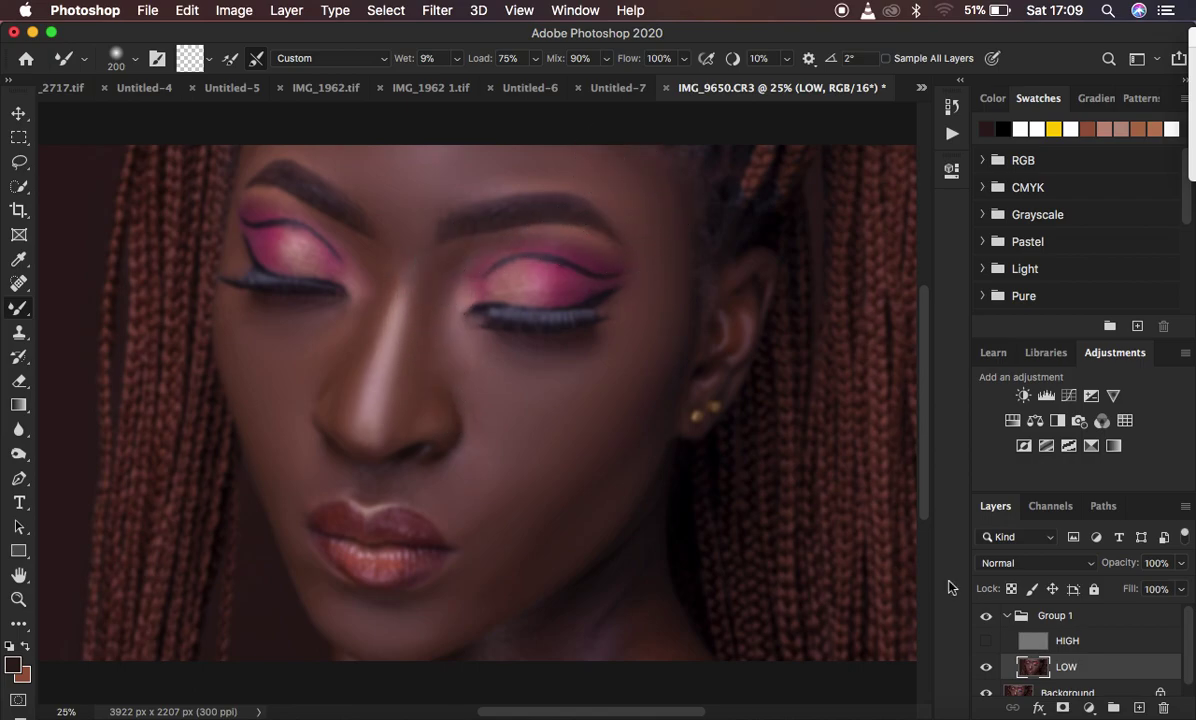
- Show HIGH again and toggle Group 1 off and on to compare with the original
left_click(987, 643)
left_click(987, 617)
left_click(987, 617)
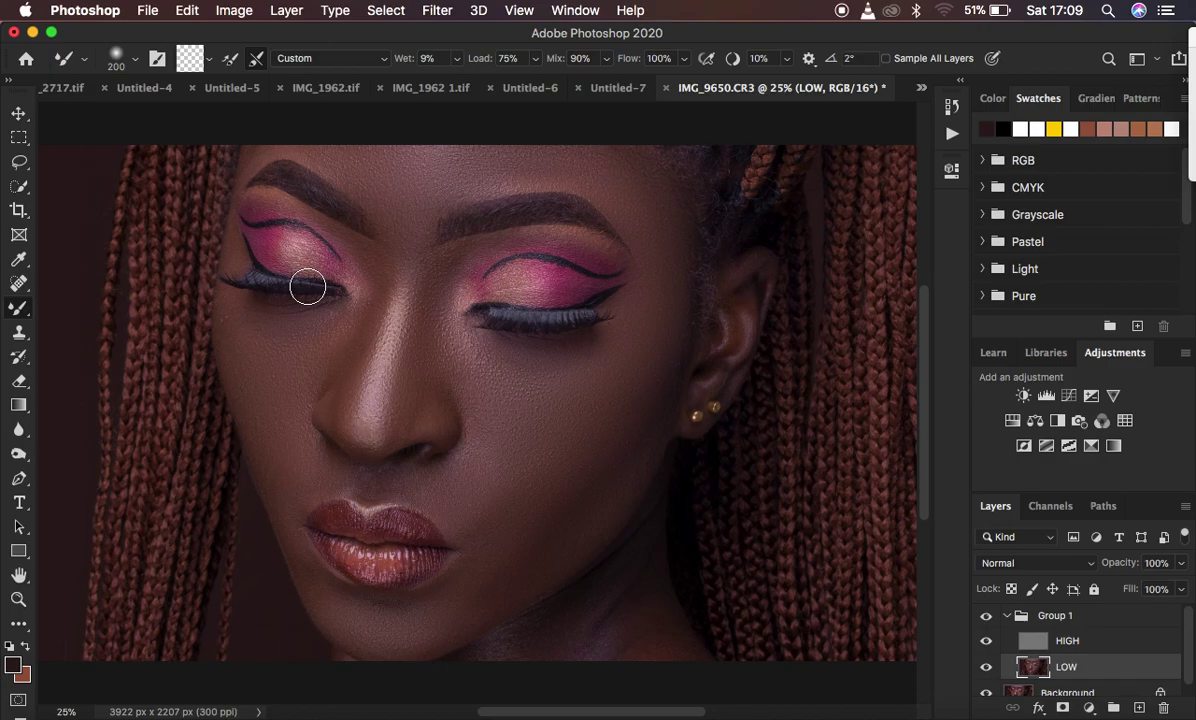
- Lasso the cheek area below the right eye and bring up Gaussian Blur
left_click(18, 163)
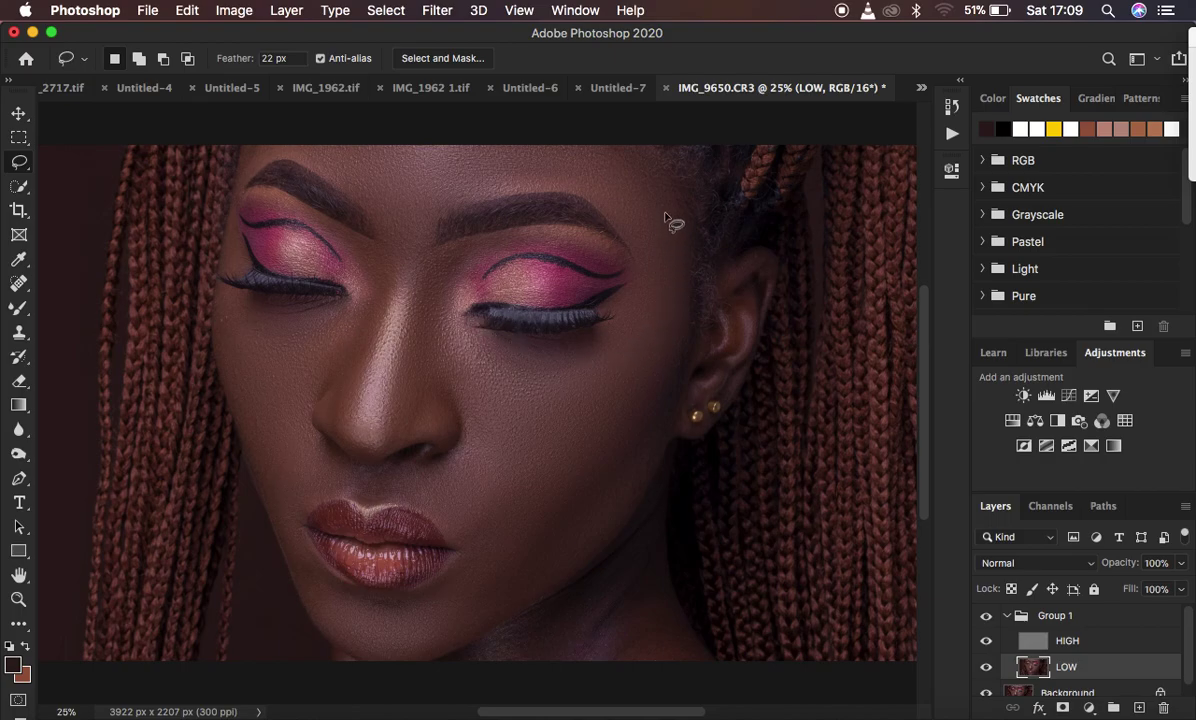
mouse_move(666, 222)
left_mouse_down()
mouse_move(605, 338)
mouse_move(505, 350)
mouse_move(461, 335)
mouse_move(440, 349)
mouse_move(449, 404)
mouse_move(526, 543)
mouse_move(568, 523)
mouse_move(637, 419)
mouse_move(684, 320)
mouse_move(676, 235)
left_mouse_up()
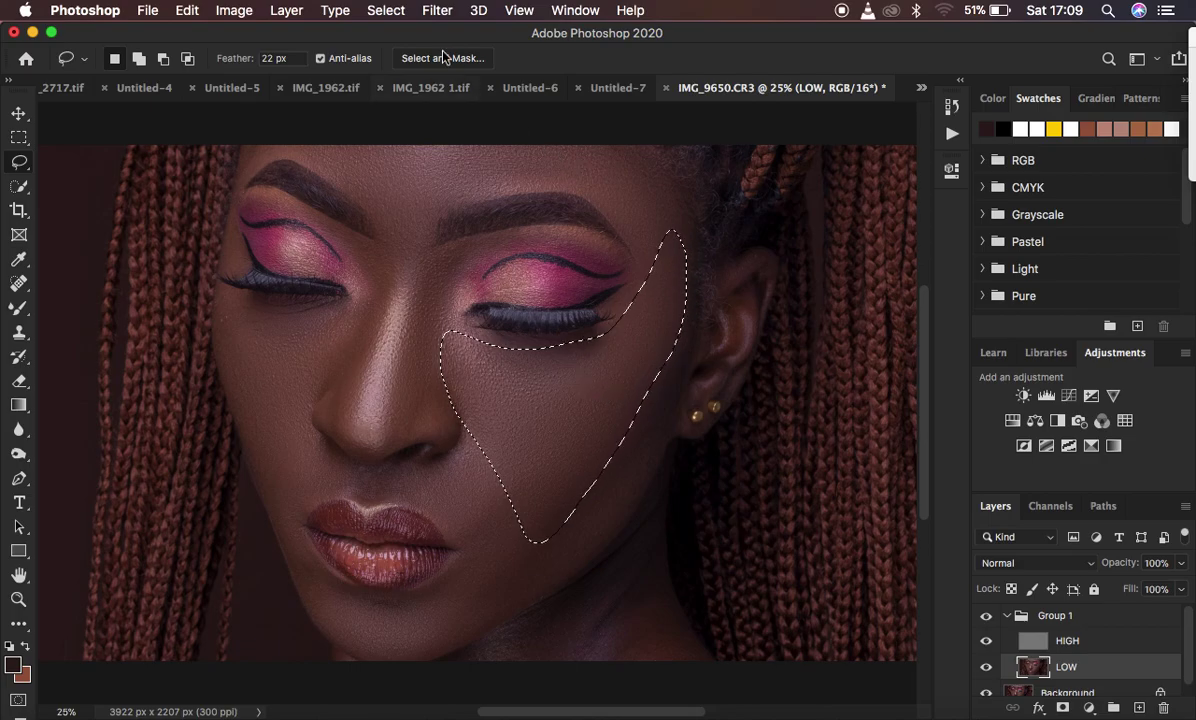
left_click(439, 11)
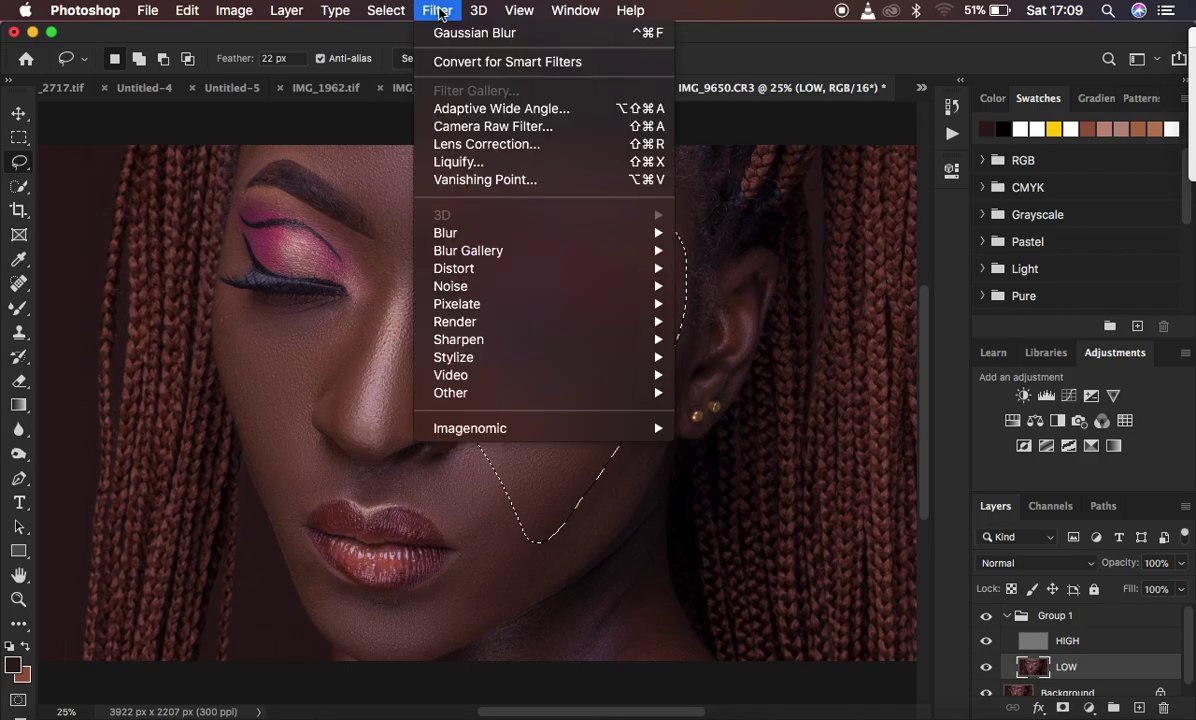
mouse_move(512, 235)
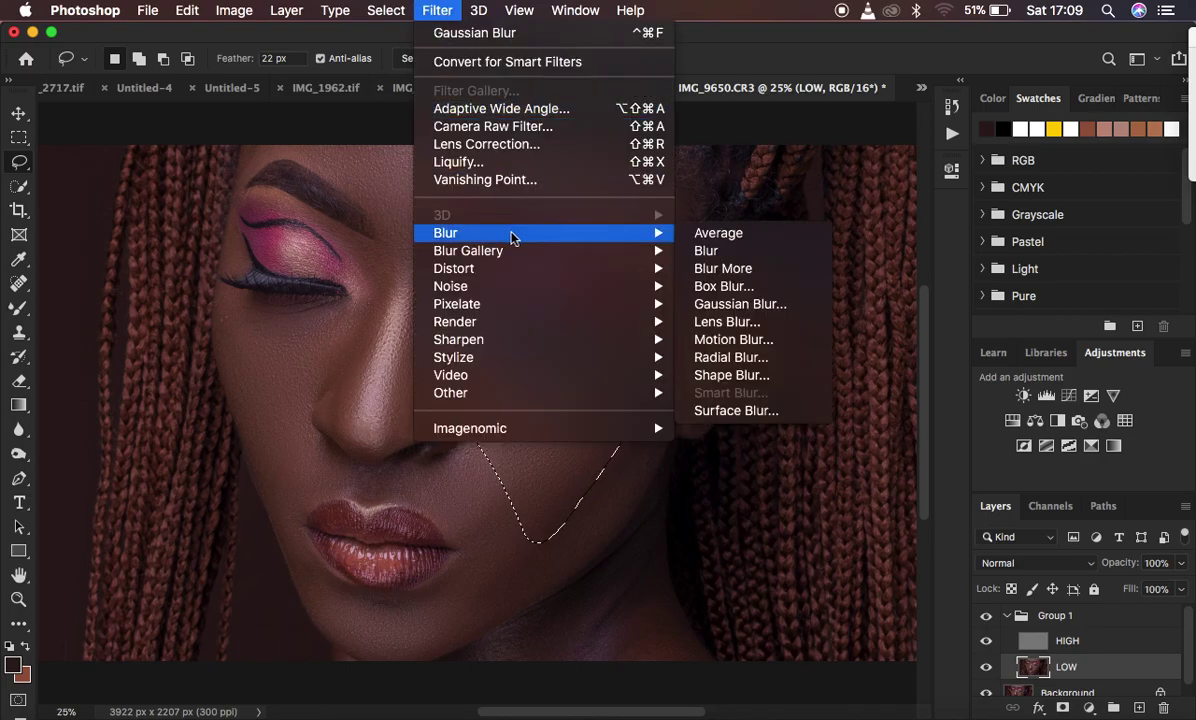
left_click(745, 302)
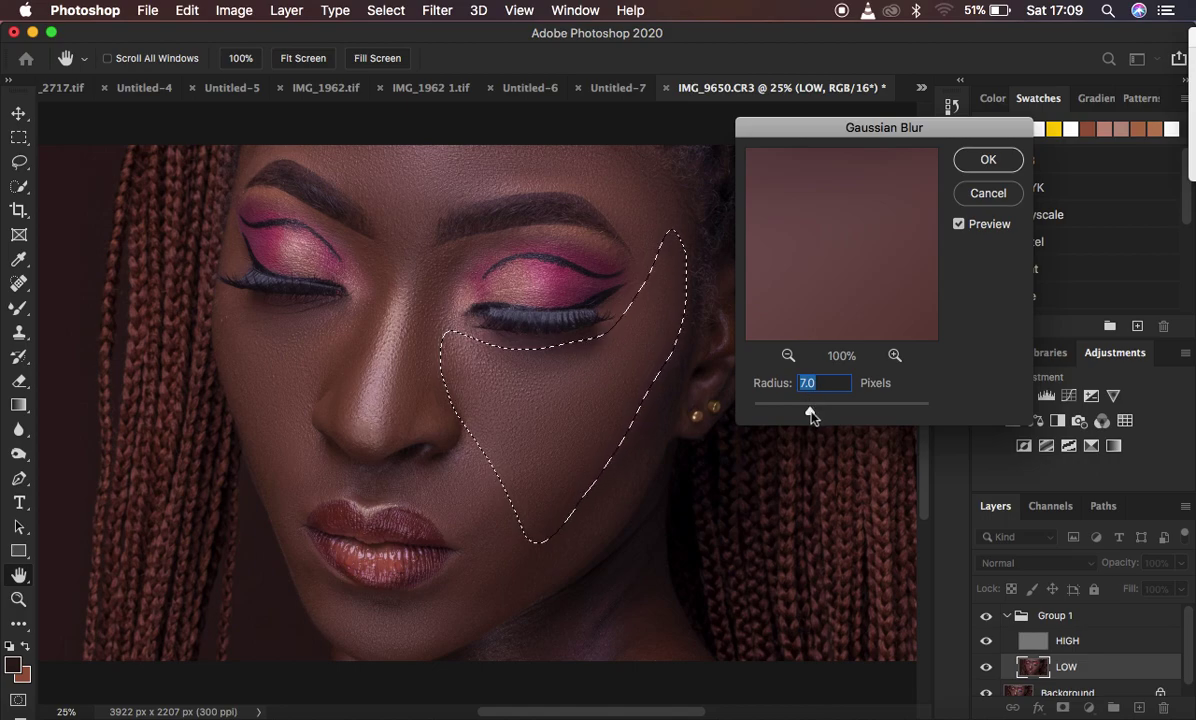
- Blur the cheek with a 21-pixel Gaussian radius, deselect, and lasso the jawline
left_click_drag(814, 414, 830, 415)
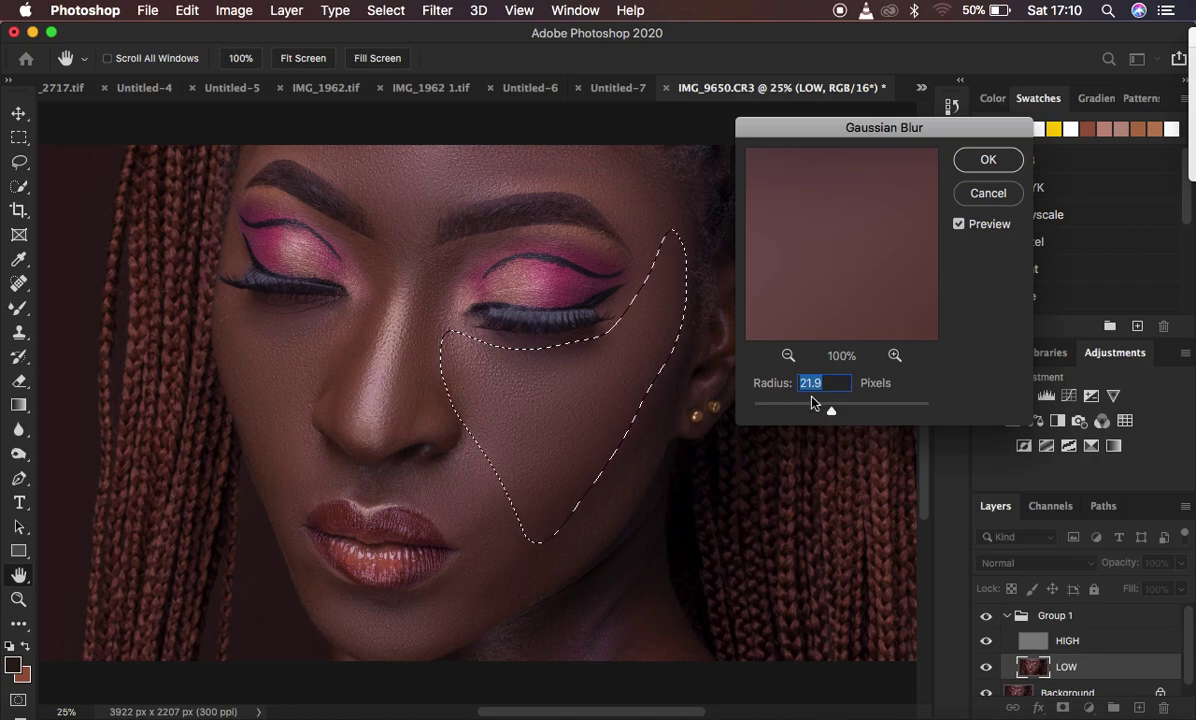
type("7")
key("BackSpace")
type("2")
left_click(989, 162)
key("super+d")
mouse_move(667, 366)
left_mouse_down()
mouse_move(564, 478)
mouse_move(494, 530)
mouse_move(473, 581)
mouse_move(486, 606)
mouse_move(633, 504)
mouse_move(664, 374)
left_mouse_up()
- Apply the Gaussian Blur to the jaw selection, then lasso and blur the forehead and brows
right_click(630, 463)
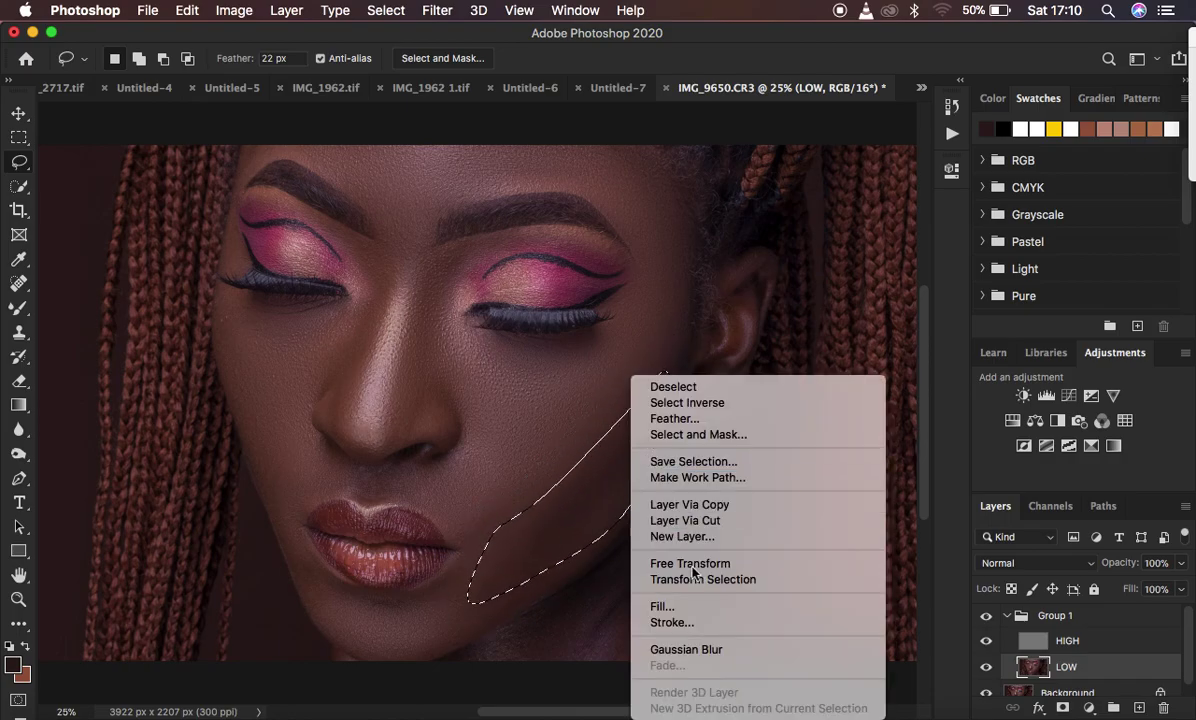
left_click(672, 610)
left_click(741, 590)
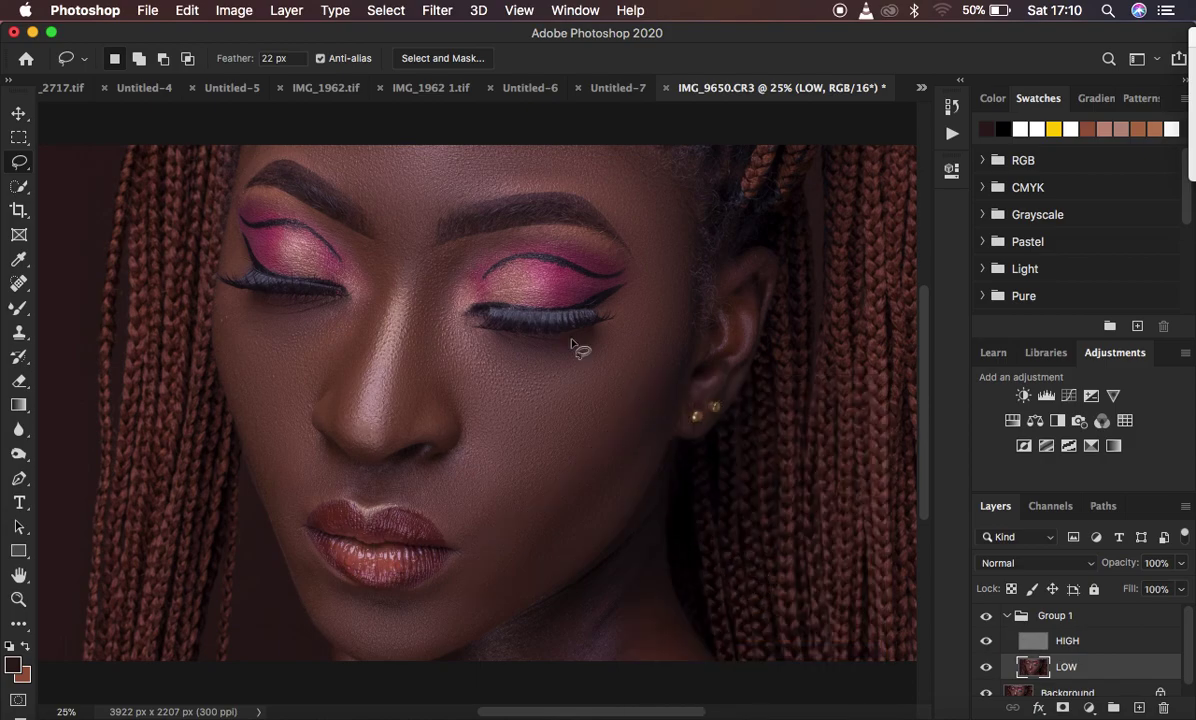
mouse_move(305, 145)
left_mouse_down()
mouse_move(400, 260)
mouse_move(446, 201)
mouse_move(556, 182)
mouse_move(602, 199)
mouse_move(662, 265)
mouse_move(666, 171)
mouse_move(587, 130)
mouse_move(443, 128)
left_mouse_up()
right_click(508, 157)
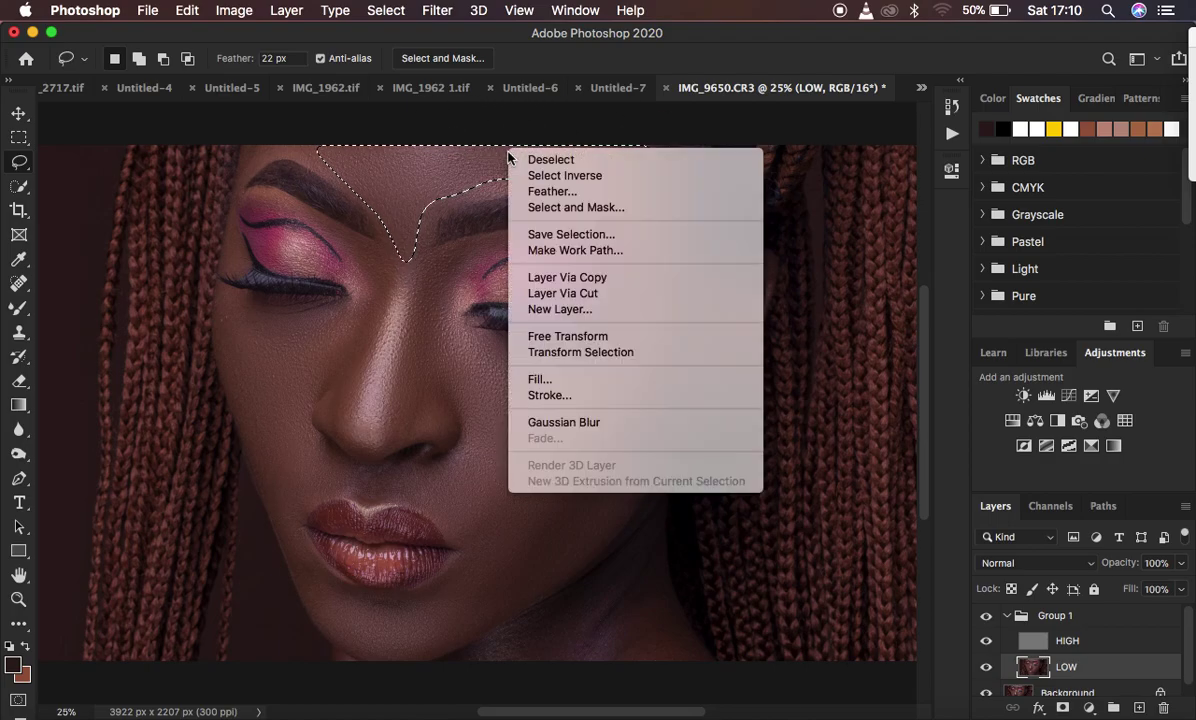
left_click(633, 420)
key("super+d")
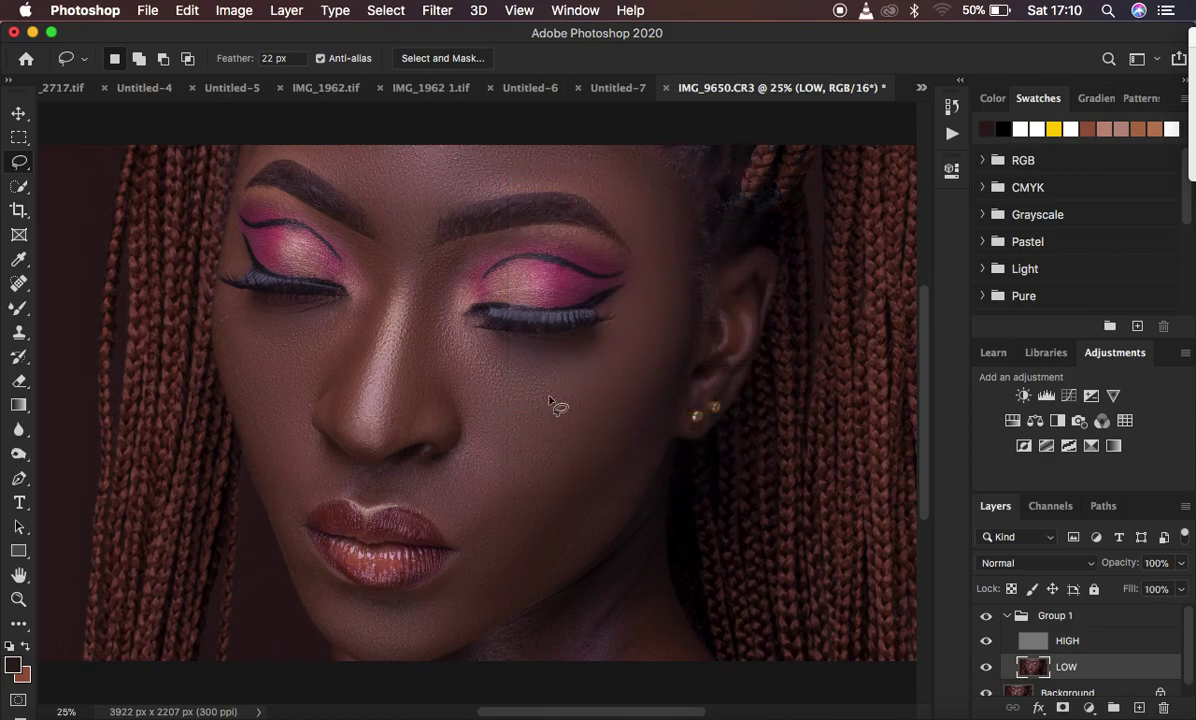
- Lasso and Gaussian Blur the cheek under the left eye, then compare by toggling Group 1
mouse_move(230, 300)
left_mouse_down()
mouse_move(293, 318)
mouse_move(362, 300)
mouse_move(362, 326)
mouse_move(307, 416)
mouse_move(307, 442)
mouse_move(337, 487)
mouse_move(284, 515)
mouse_move(230, 318)
left_mouse_up()
right_click(251, 357)
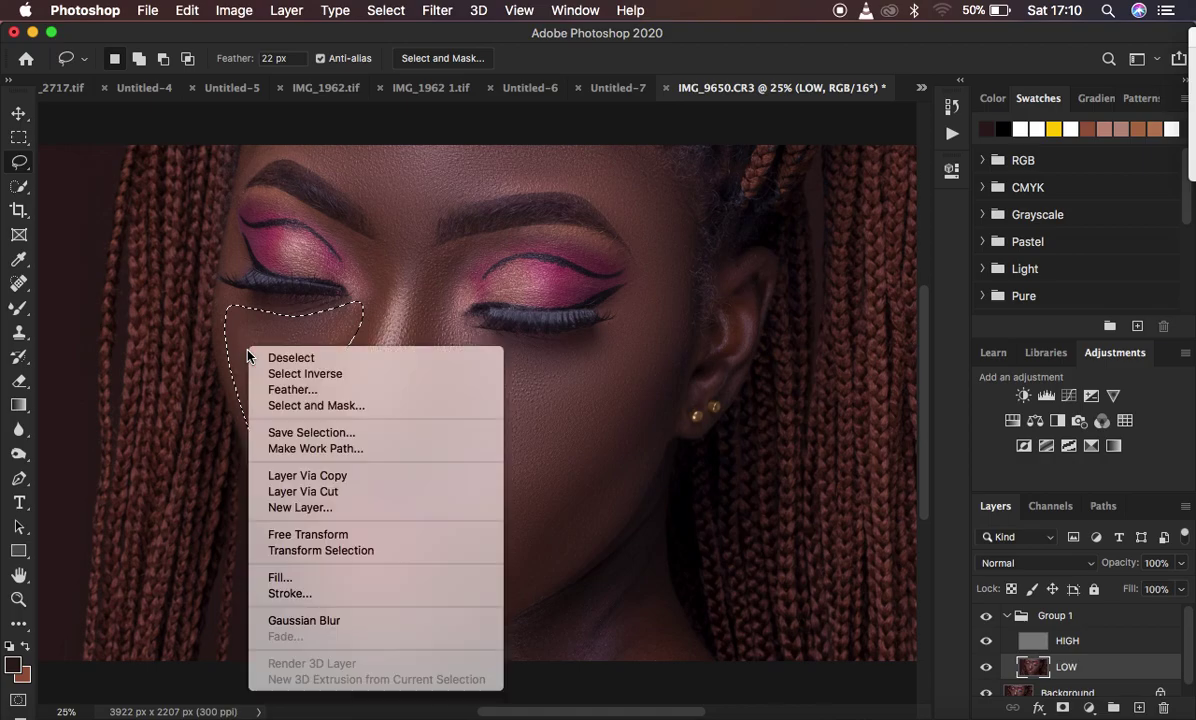
left_click(342, 622)
key("super+d")
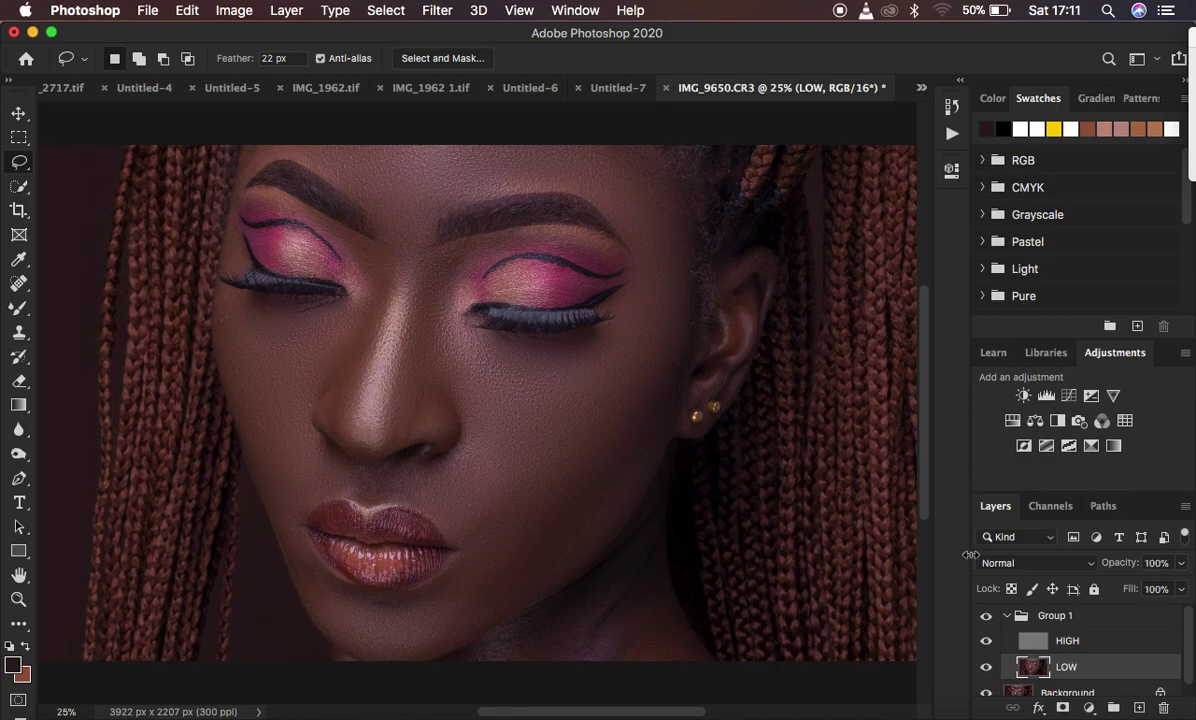
left_click(986, 617)
left_click(986, 618)
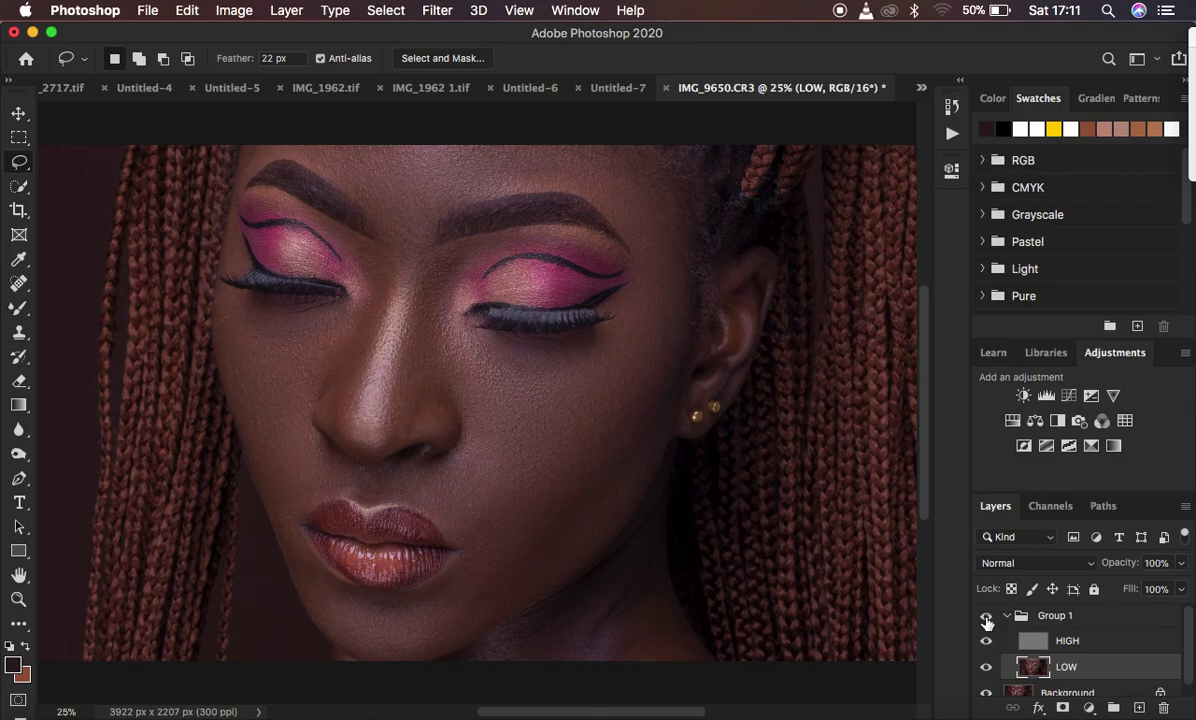